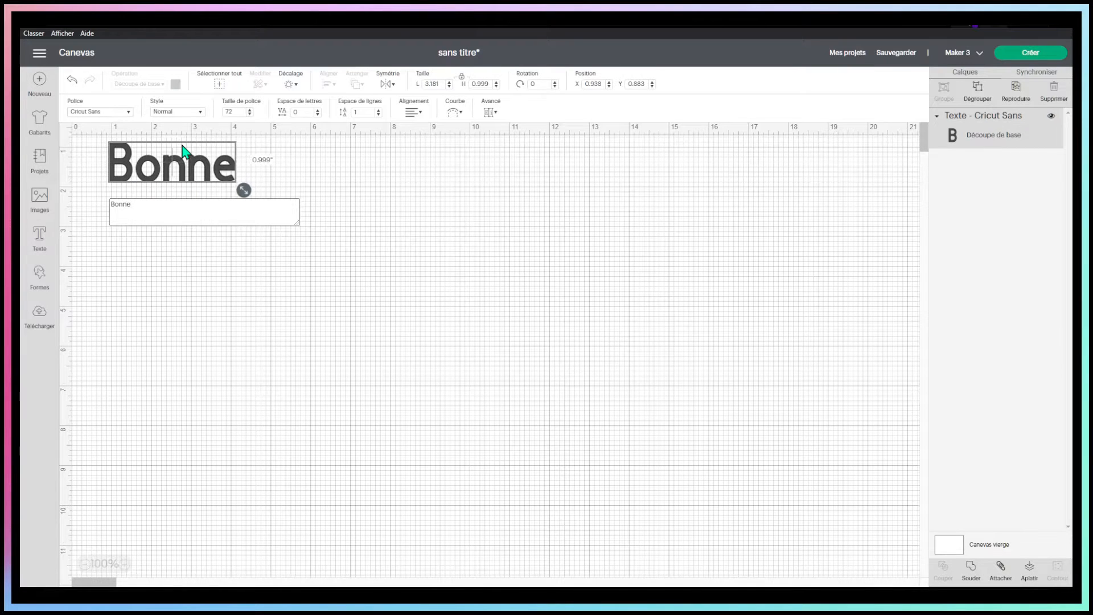
# Add "Fete" as a second line below "Bonne" and move the text block toward the canvas centre
pyautogui.press('Return')
pyautogui.write('Fete')
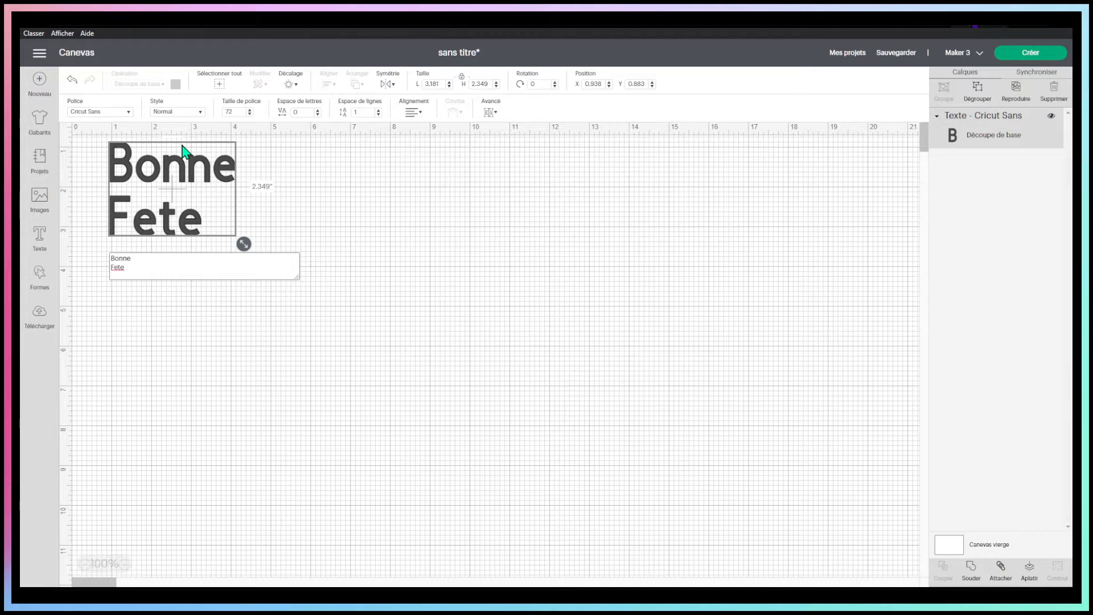
pyautogui.click(358, 377)
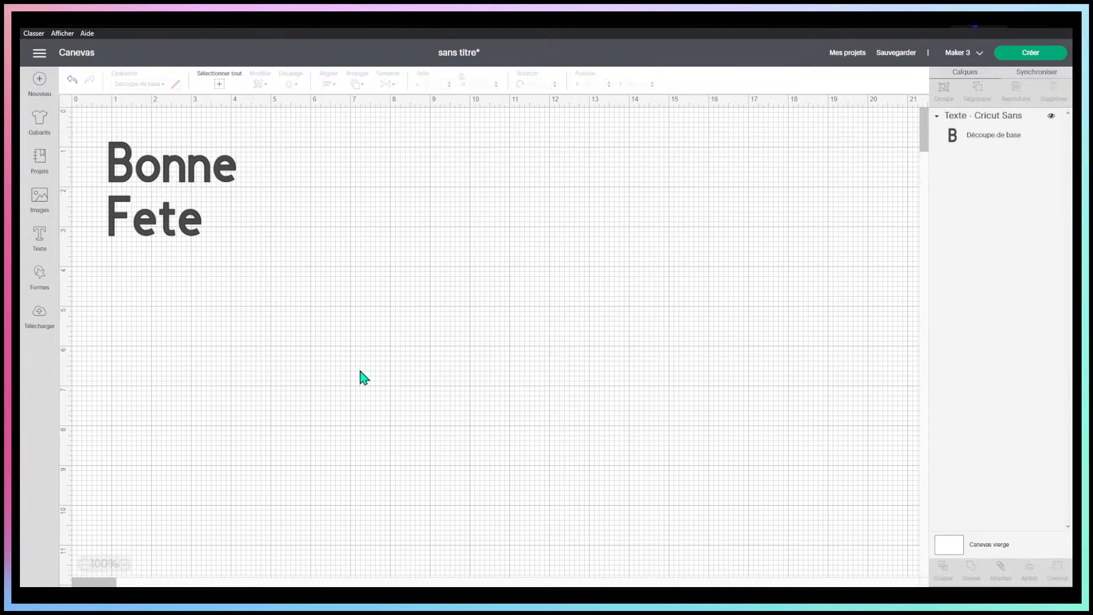
pyautogui.moveTo(171, 228); pyautogui.dragTo(405, 327)
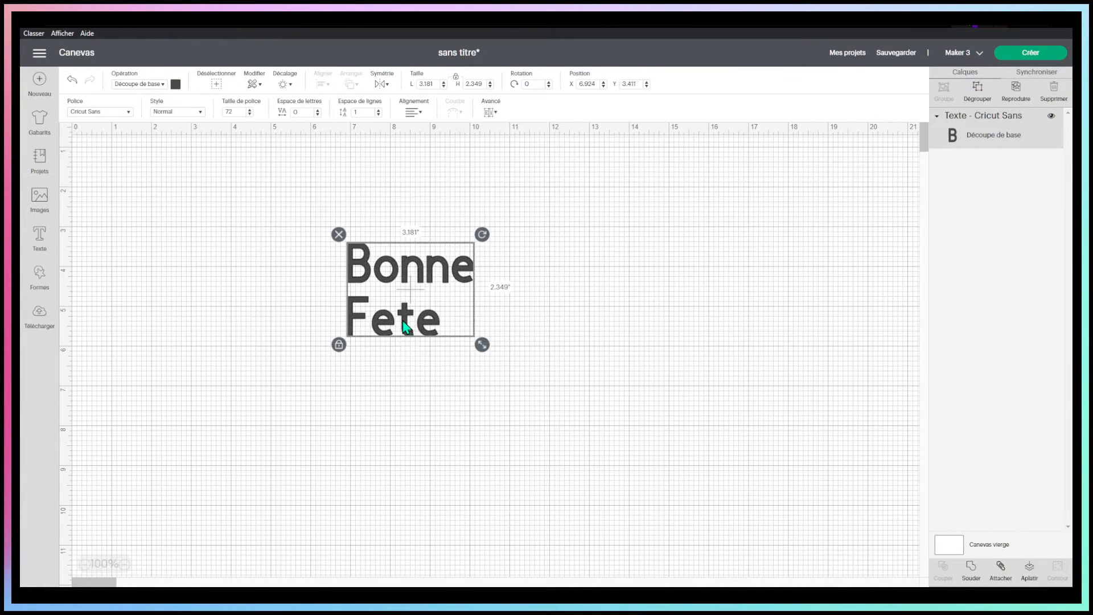
# Replace the first "e" of "Fete" with "ê" in the text
pyautogui.doubleClick(406, 328)
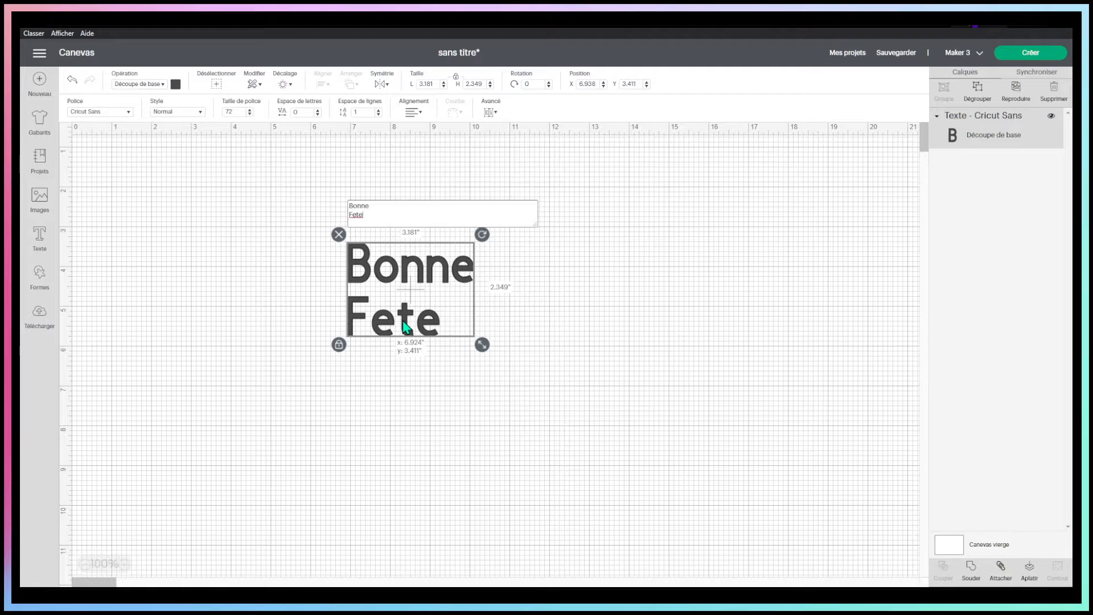
pyautogui.click(354, 214)
pyautogui.moveTo(354, 214); pyautogui.dragTo(351, 215)
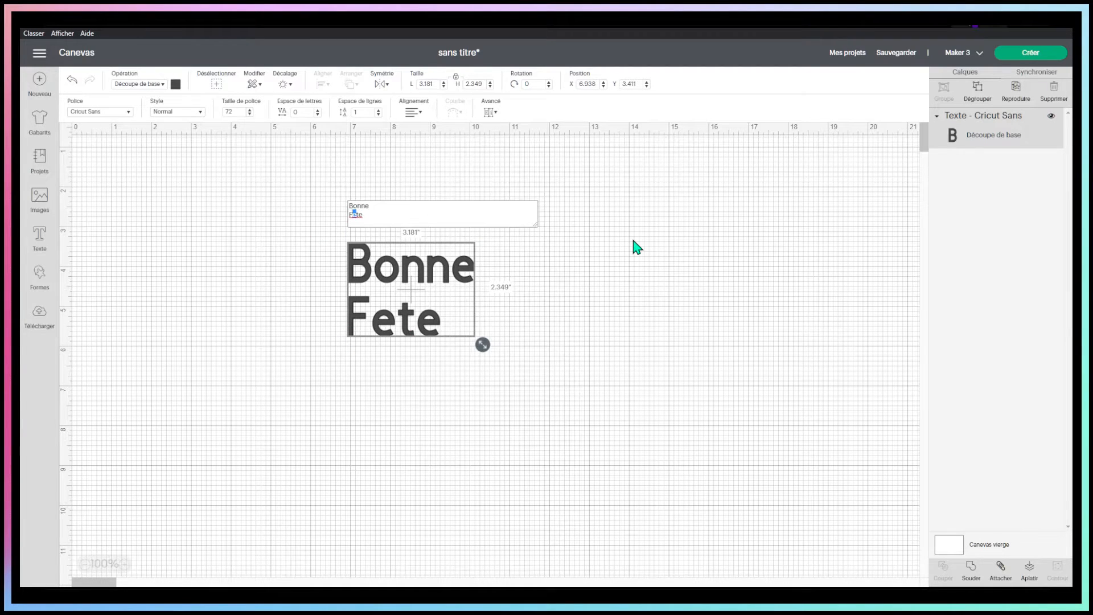
pyautogui.write('ê')
pyautogui.click(648, 239)
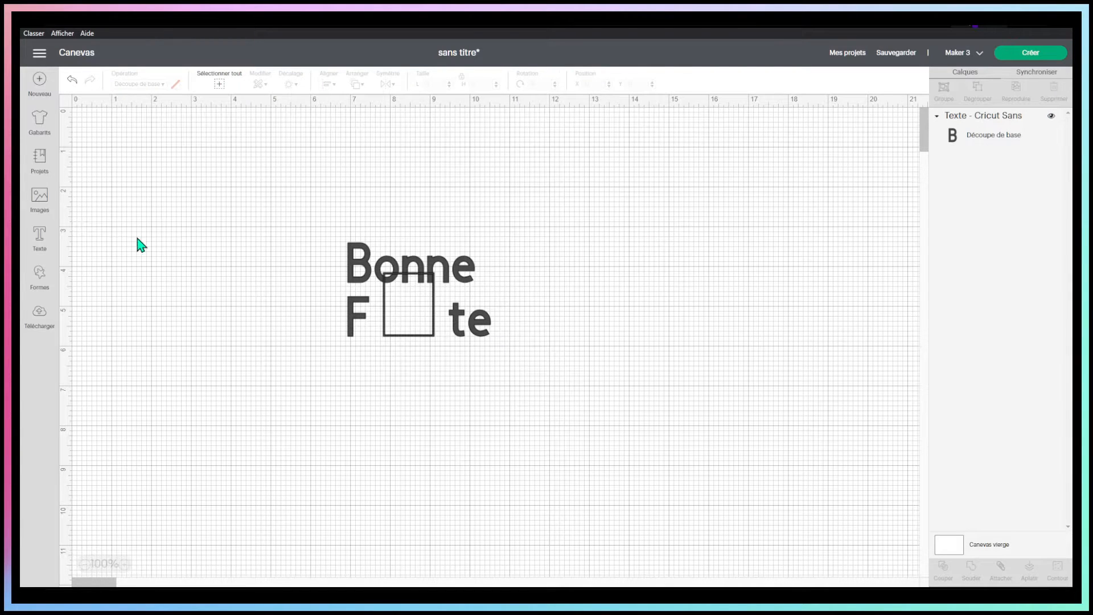
# Move the text block slightly lower and change its font to the system font Amarillo
pyautogui.click(406, 265)
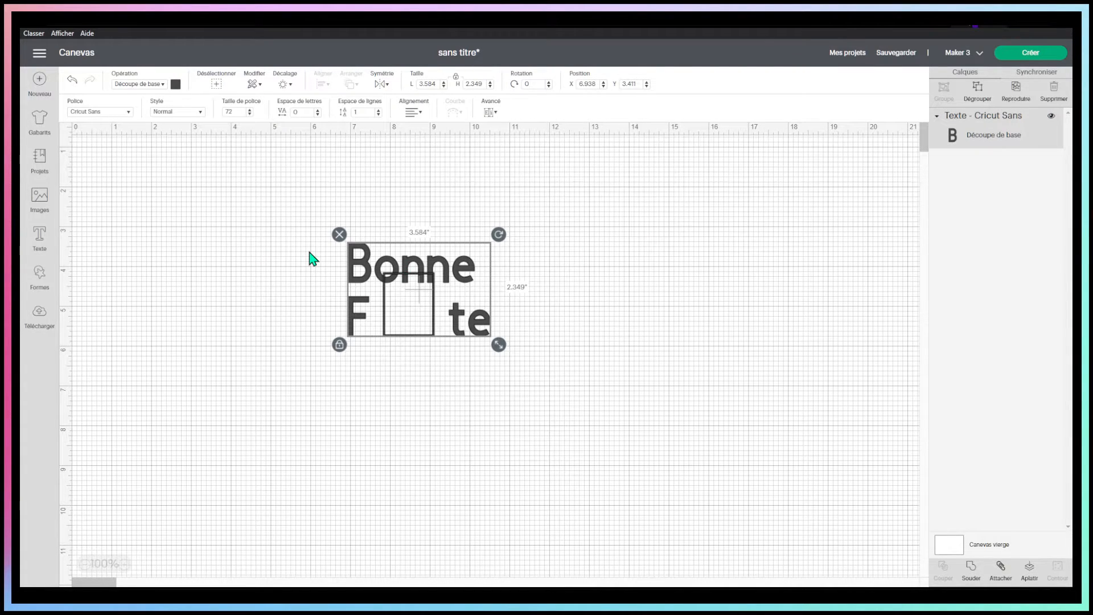
pyautogui.moveTo(408, 274); pyautogui.dragTo(435, 290)
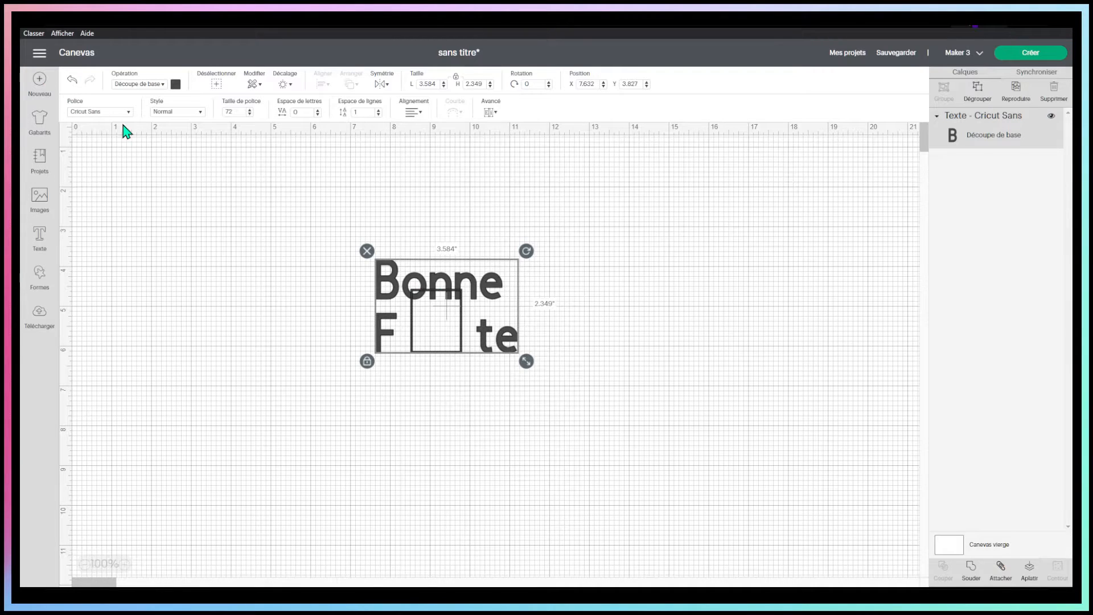
pyautogui.moveTo(392, 285); pyautogui.dragTo(396, 321)
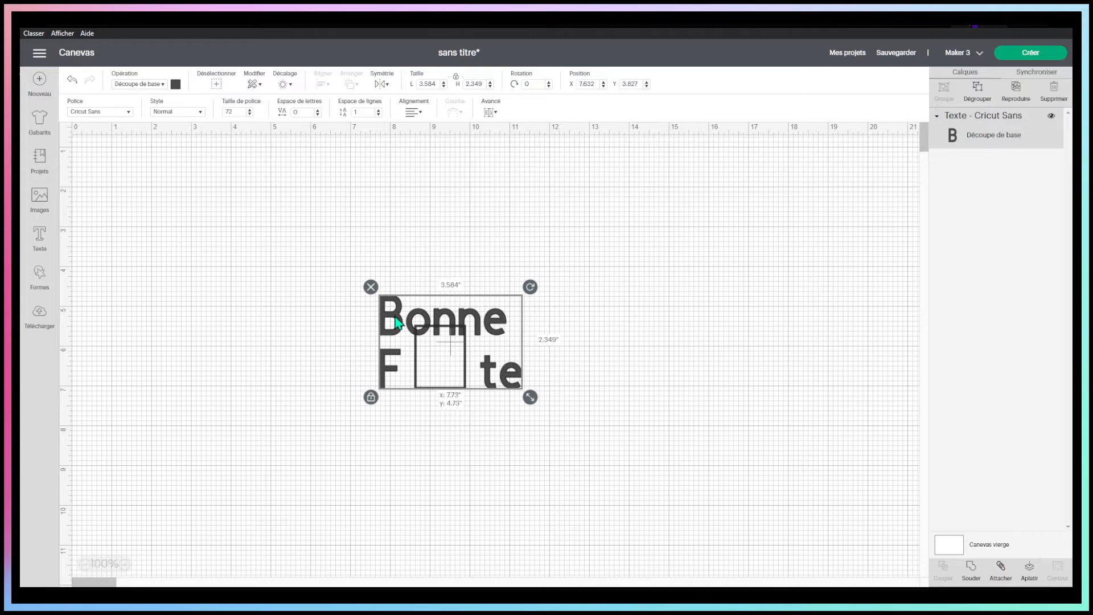
pyautogui.click(103, 119)
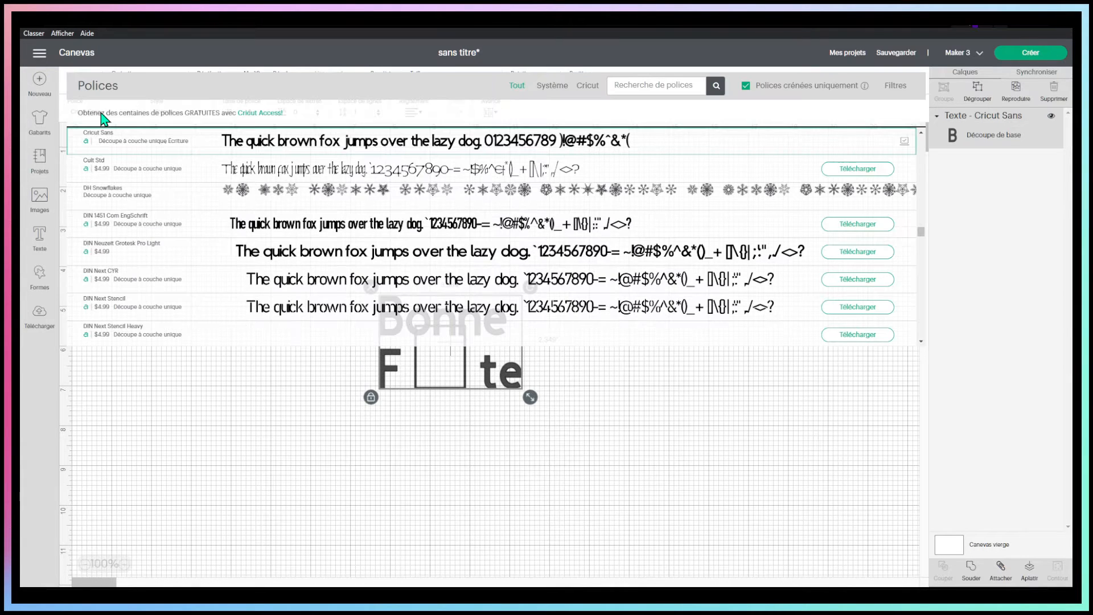
pyautogui.click(555, 93)
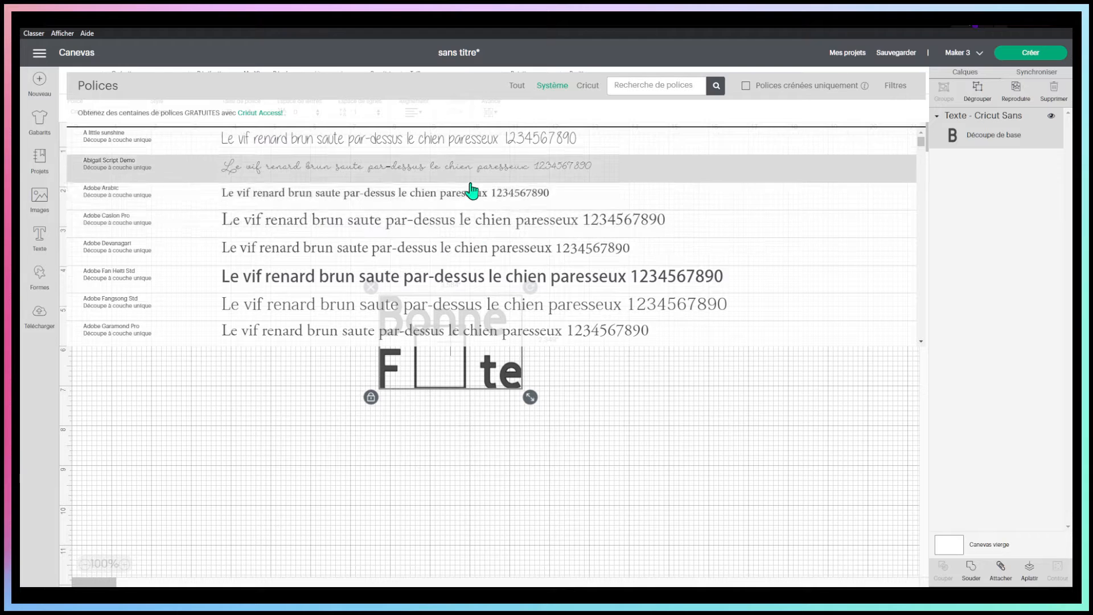
pyautogui.scroll(-3, 489, 196)
pyautogui.scroll(-6, 488, 195)
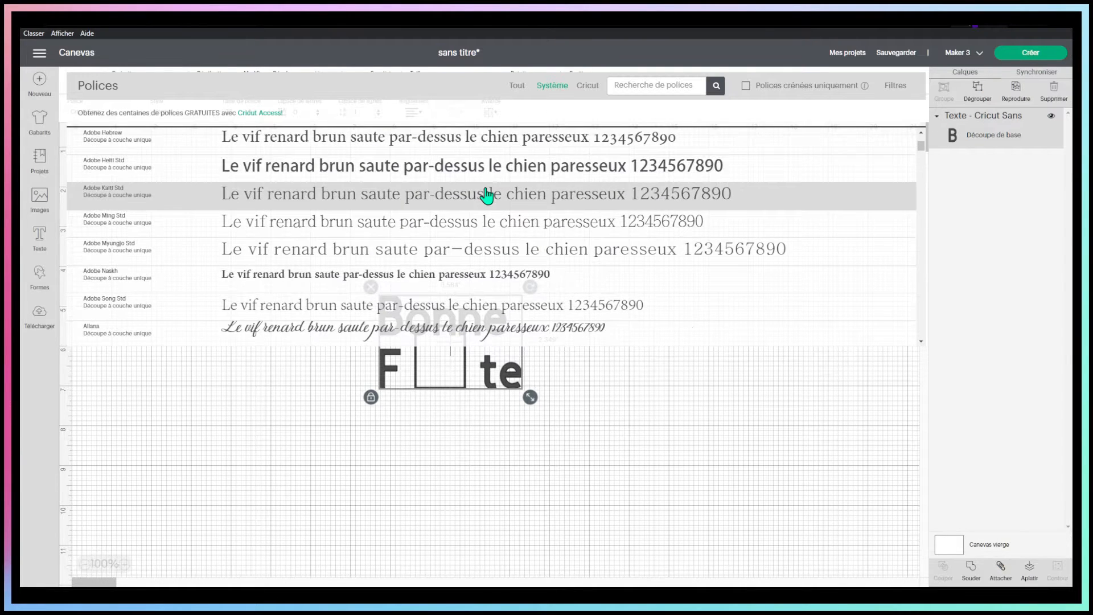
pyautogui.scroll(-3, 626, 205)
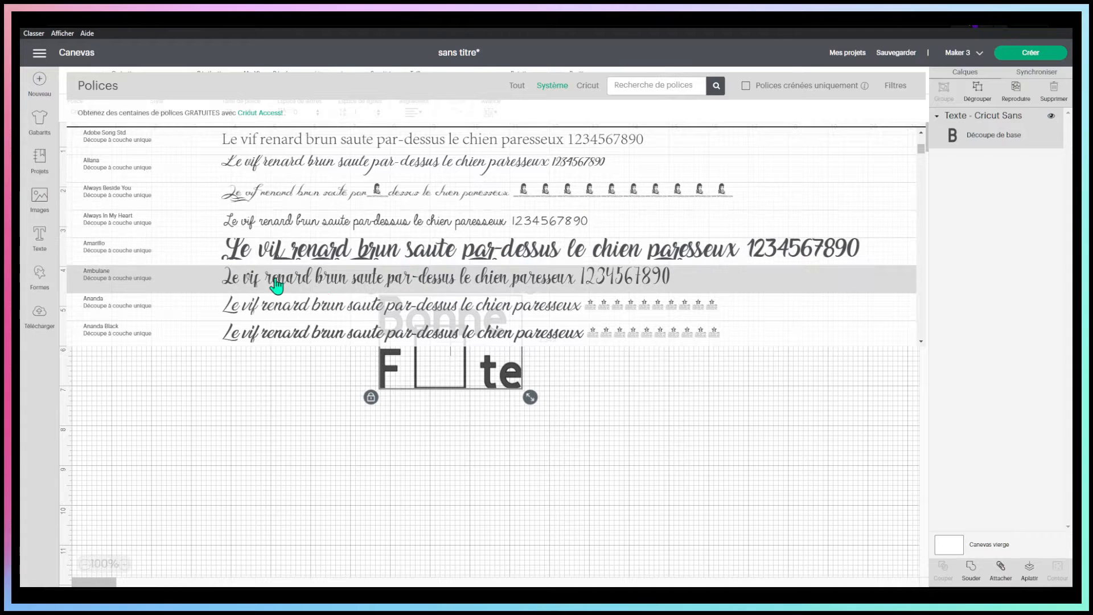
pyautogui.click(360, 253)
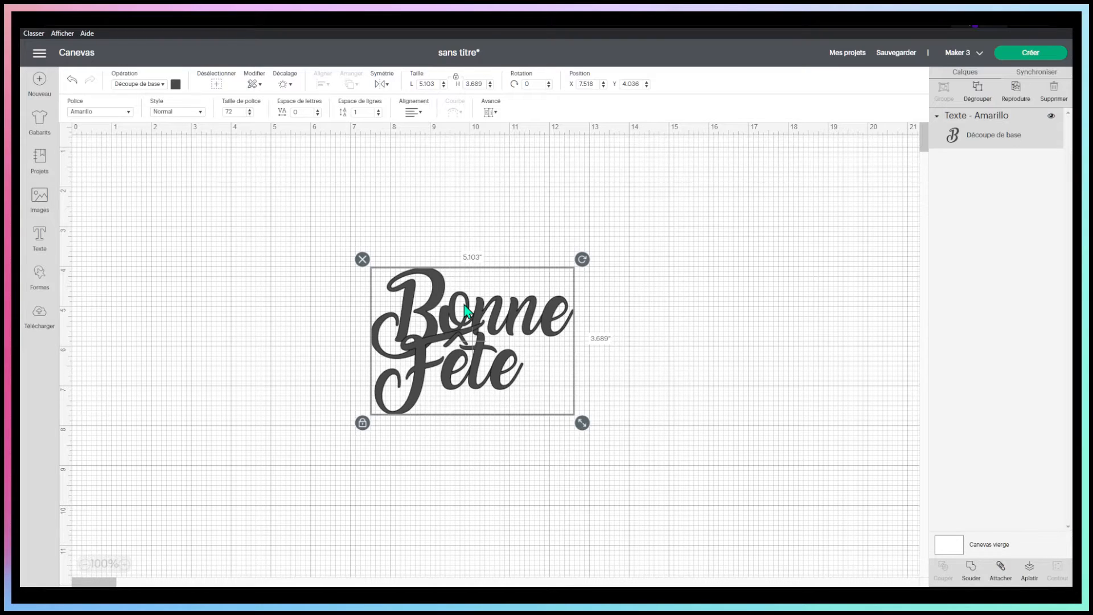
pyautogui.click(677, 417)
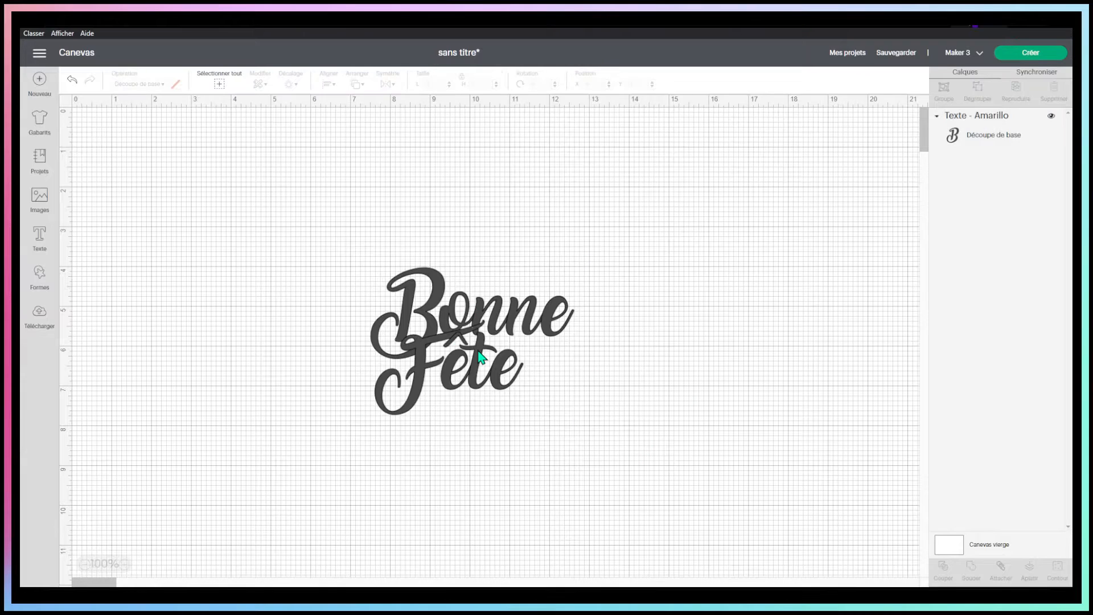
# Ungroup the text into lines and move "Bonne" and "Fête" apart vertically
pyautogui.click(481, 358)
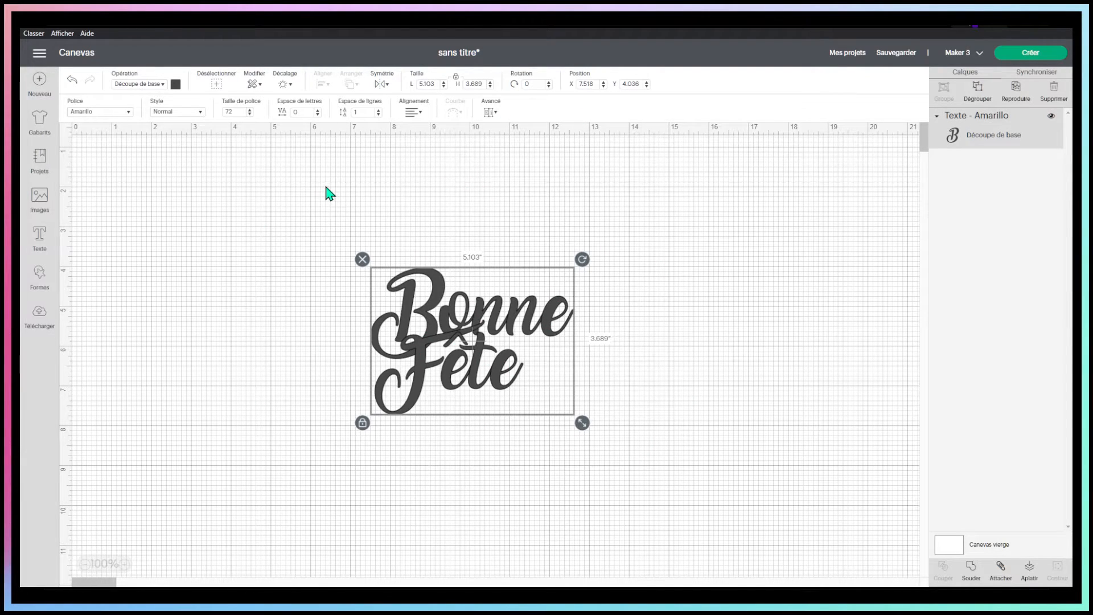
pyautogui.click(489, 113)
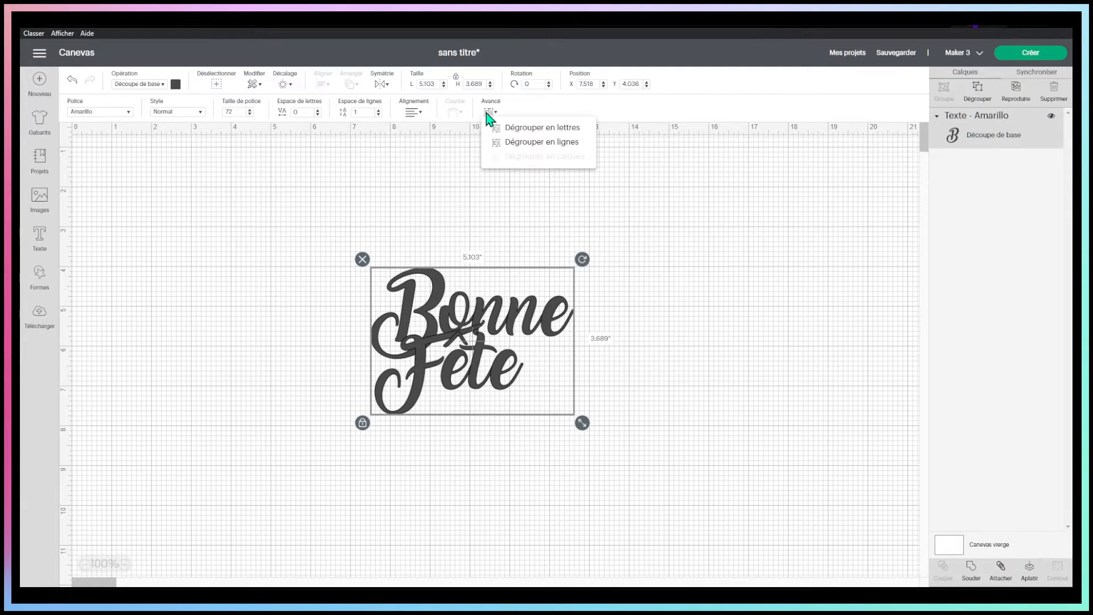
pyautogui.click(571, 146)
pyautogui.moveTo(529, 324); pyautogui.dragTo(510, 273)
pyautogui.moveTo(475, 393); pyautogui.dragTo(456, 422)
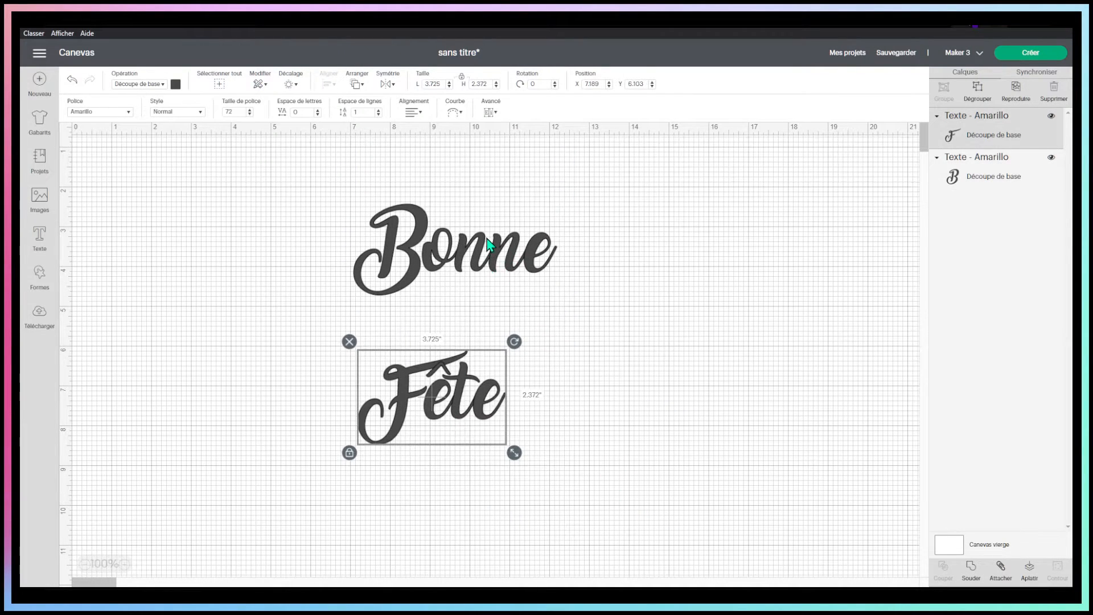
# Move "Bonne" and "Fête" together, with "Fête" directly beneath and touching the lower part of "Bonne"
pyautogui.moveTo(489, 245); pyautogui.dragTo(493, 305)
pyautogui.moveTo(463, 405); pyautogui.dragTo(485, 379)
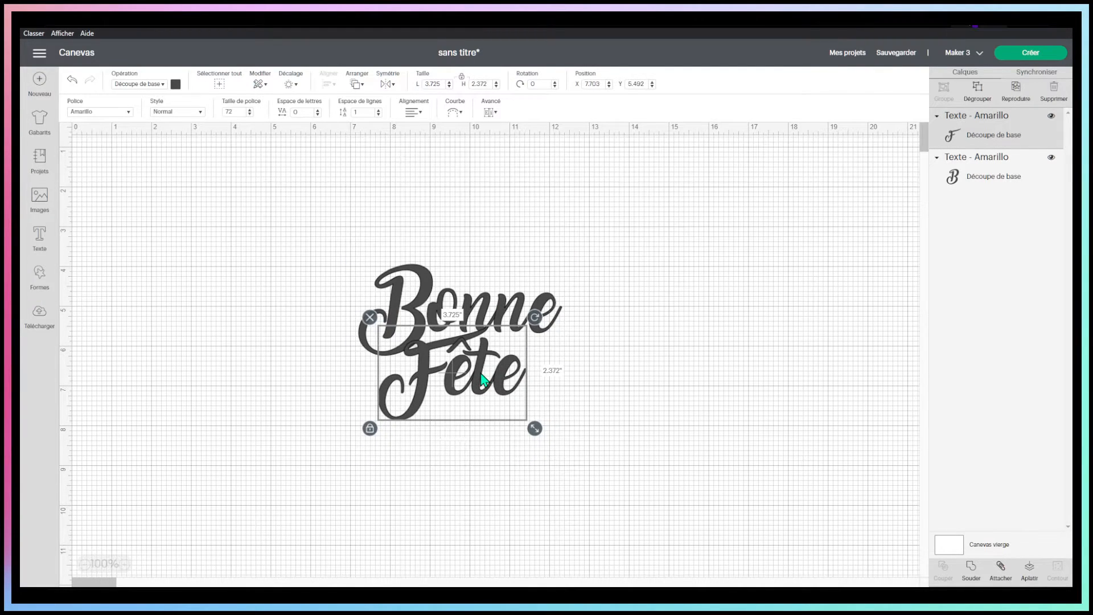
pyautogui.click(646, 376)
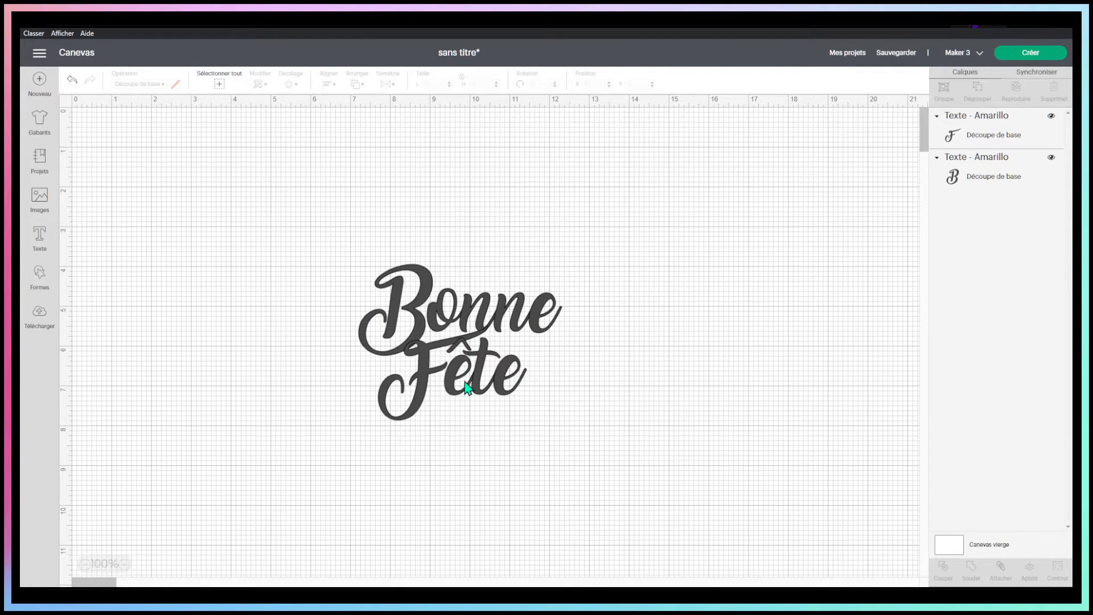
# Ungroup the word "Fête" into individual letters
pyautogui.click(423, 392)
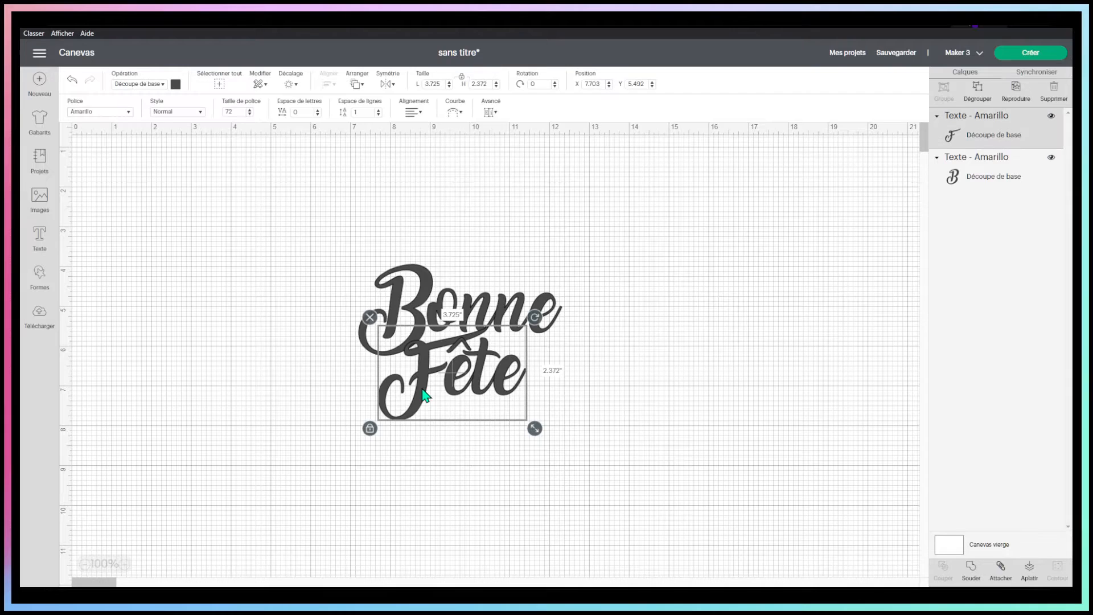
pyautogui.click(491, 112)
pyautogui.click(557, 128)
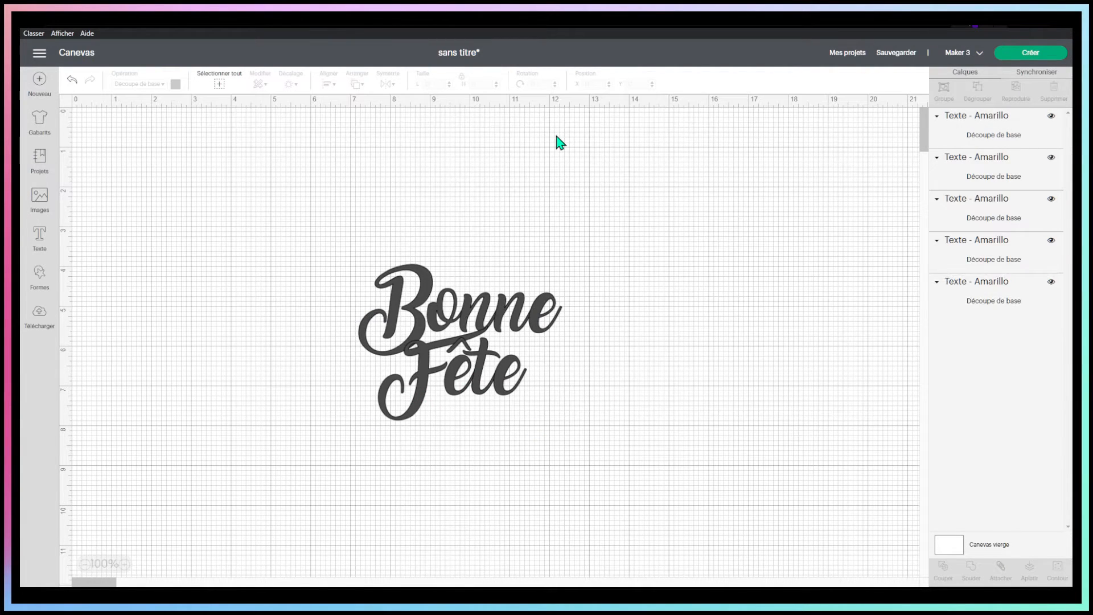
# Examine the separate letter layers of "Fête" one by one
pyautogui.click(975, 263)
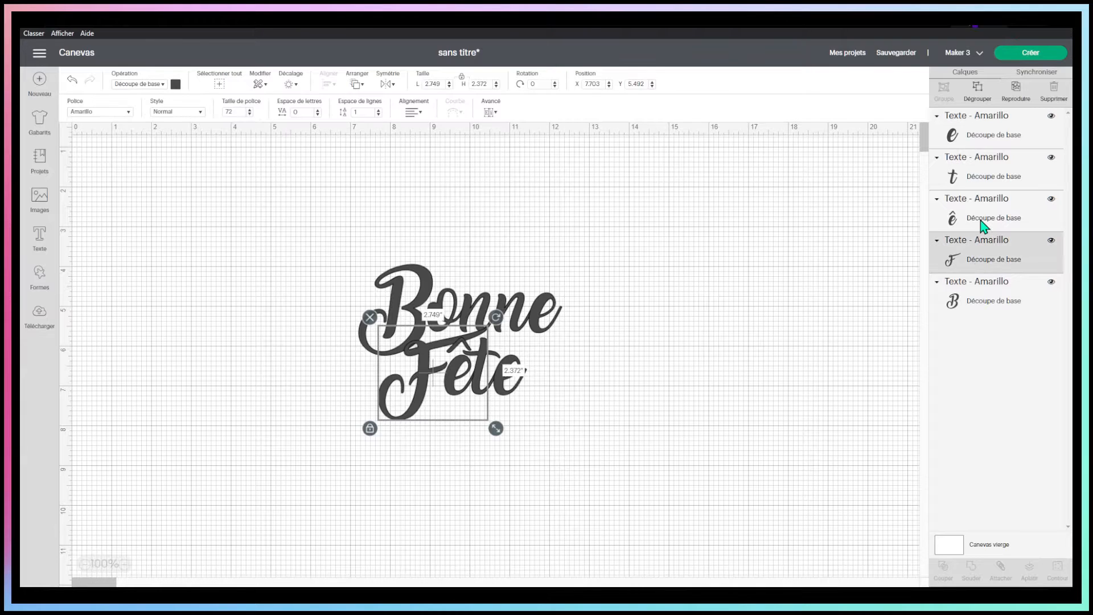
pyautogui.click(974, 206)
pyautogui.click(977, 180)
pyautogui.click(976, 139)
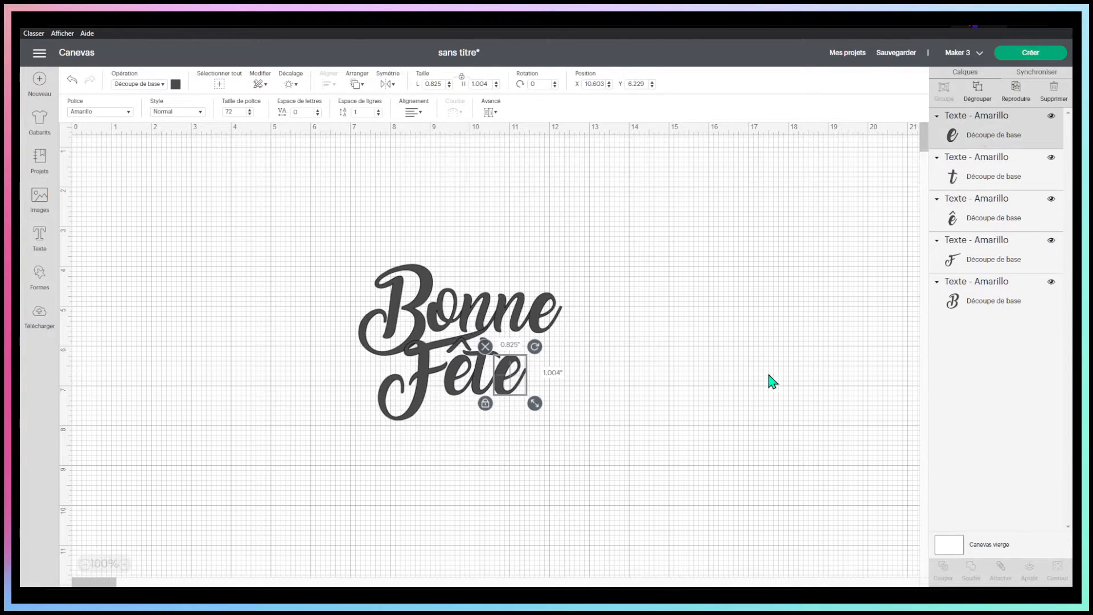
pyautogui.click(771, 382)
pyautogui.moveTo(561, 396); pyautogui.dragTo(454, 380)
pyautogui.click(628, 404)
# Select the letters "ê", "t" and "e" of "Fête" together and nudge them slightly down and left, closer to the "F"
pyautogui.click(466, 394)
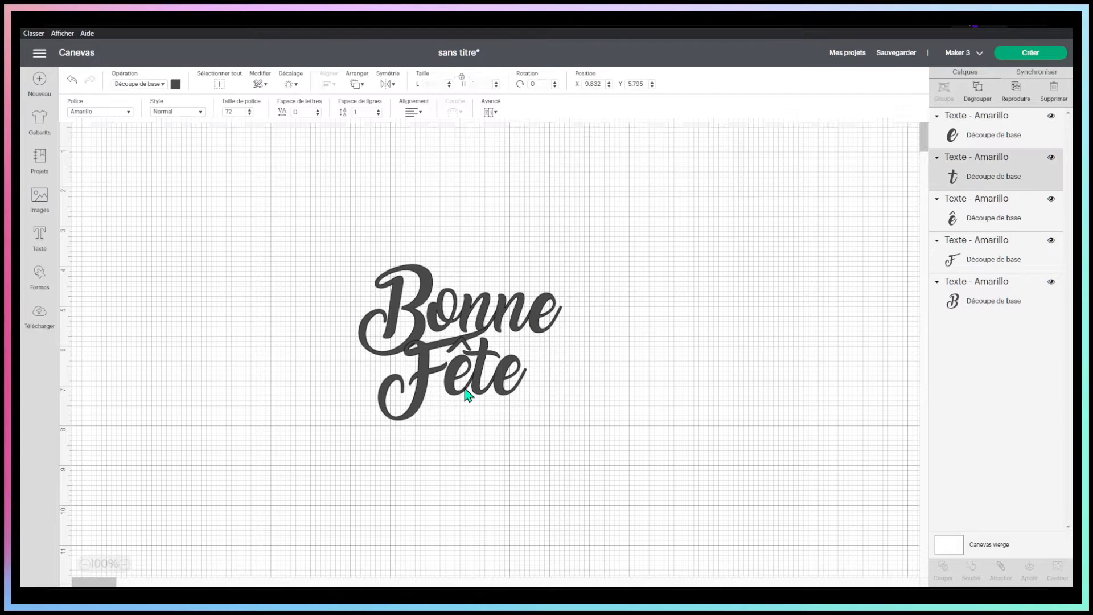
pyautogui.click(1011, 141)
pyautogui.keyDown('shift'); pyautogui.click(1007, 166); pyautogui.keyUp('shift')
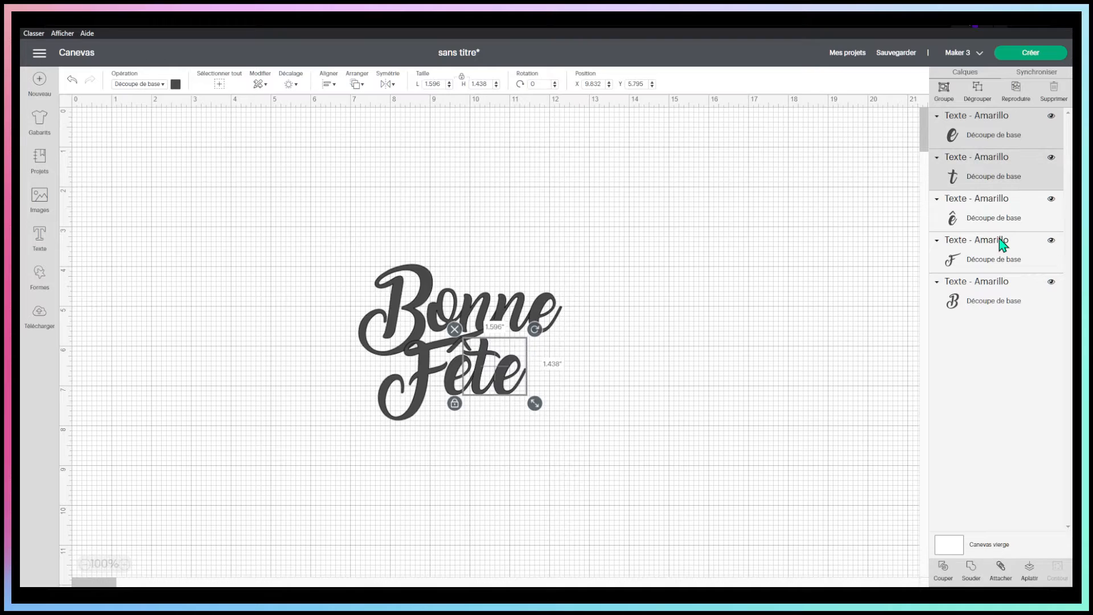
pyautogui.keyDown('shift'); pyautogui.click(984, 218); pyautogui.keyUp('shift')
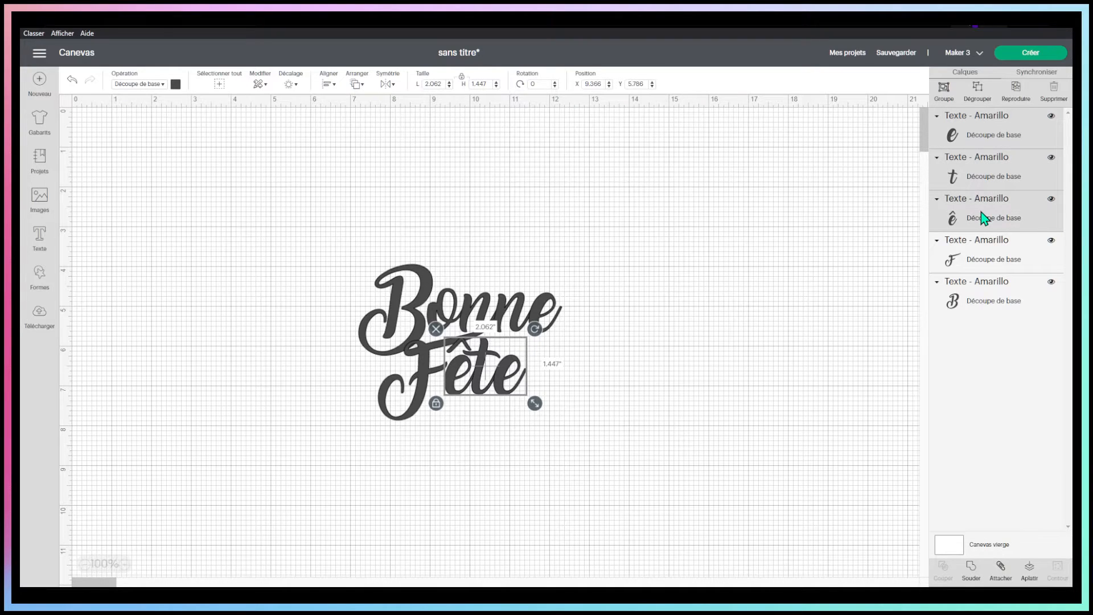
pyautogui.press('Down')
pyautogui.press('Down')
pyautogui.press('Down')
pyautogui.press('Up')
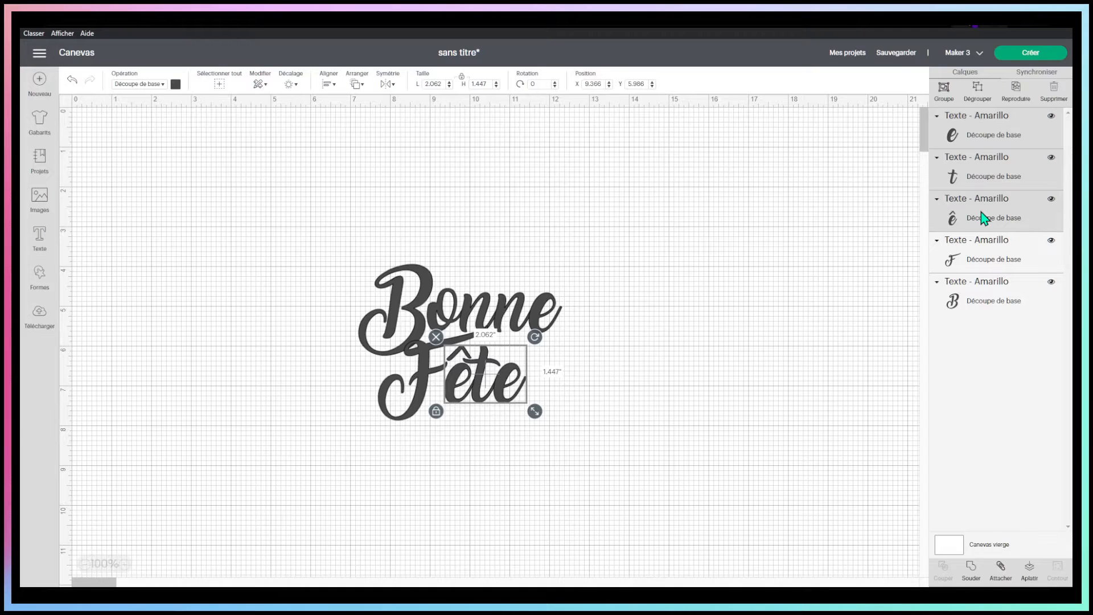
pyautogui.press('Left')
pyautogui.click(729, 370)
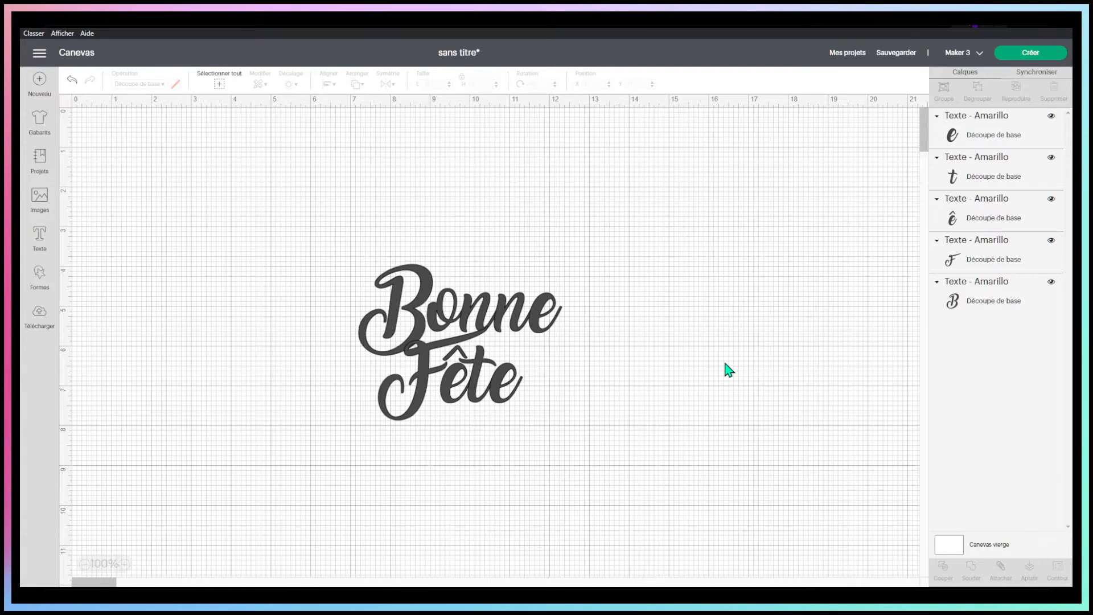
# Weld all the letters of "Bonne Fête" into one shape and apply a 0.25 po offset with rounded corners around it
pyautogui.moveTo(244, 204); pyautogui.dragTo(635, 470)
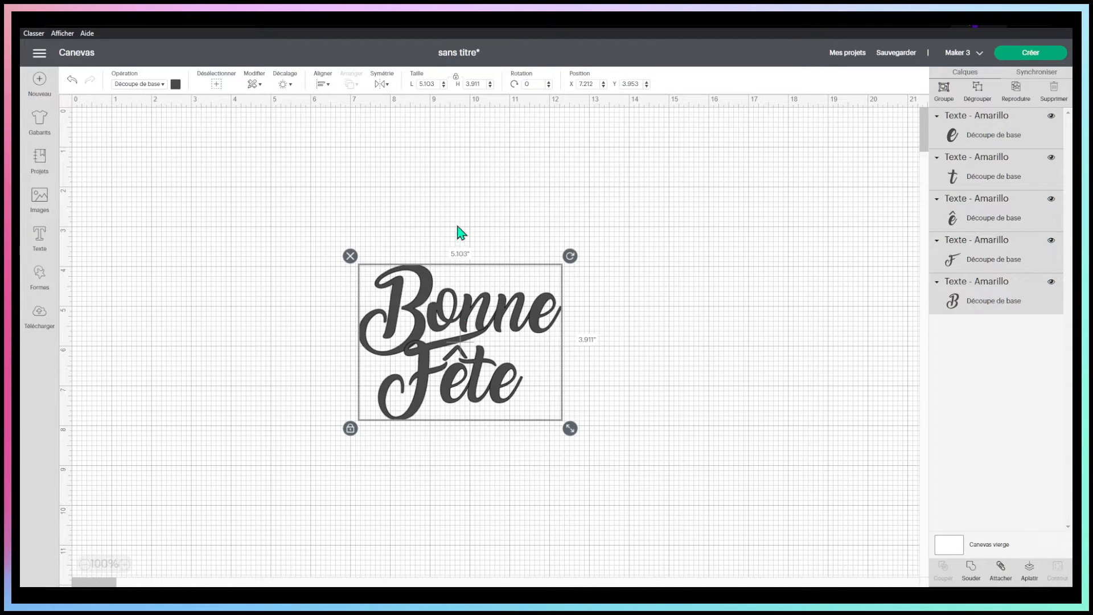
pyautogui.click(970, 569)
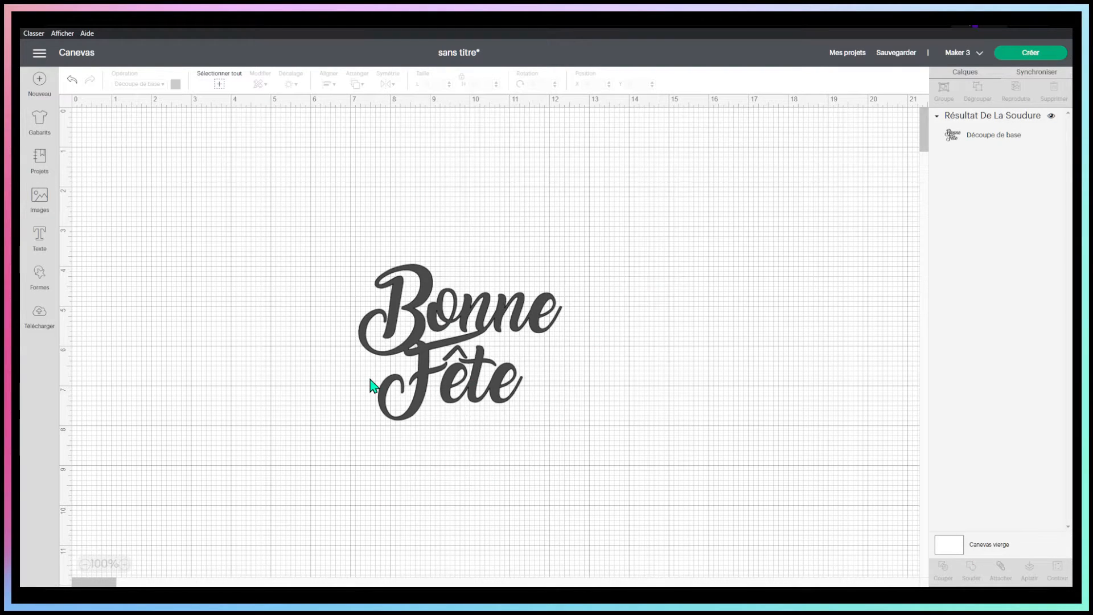
pyautogui.click(386, 298)
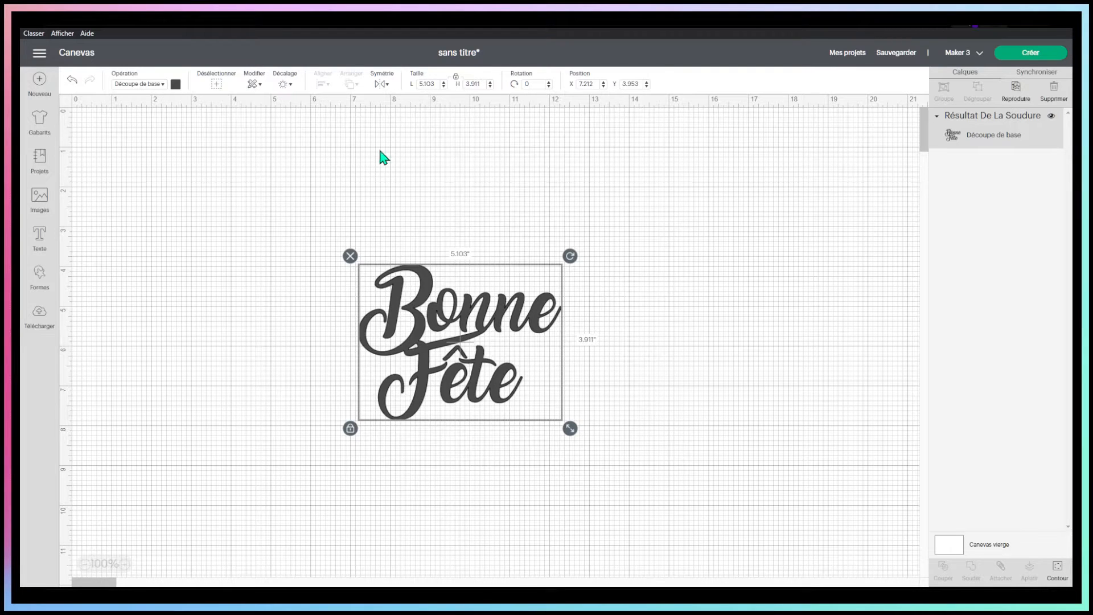
pyautogui.click(285, 85)
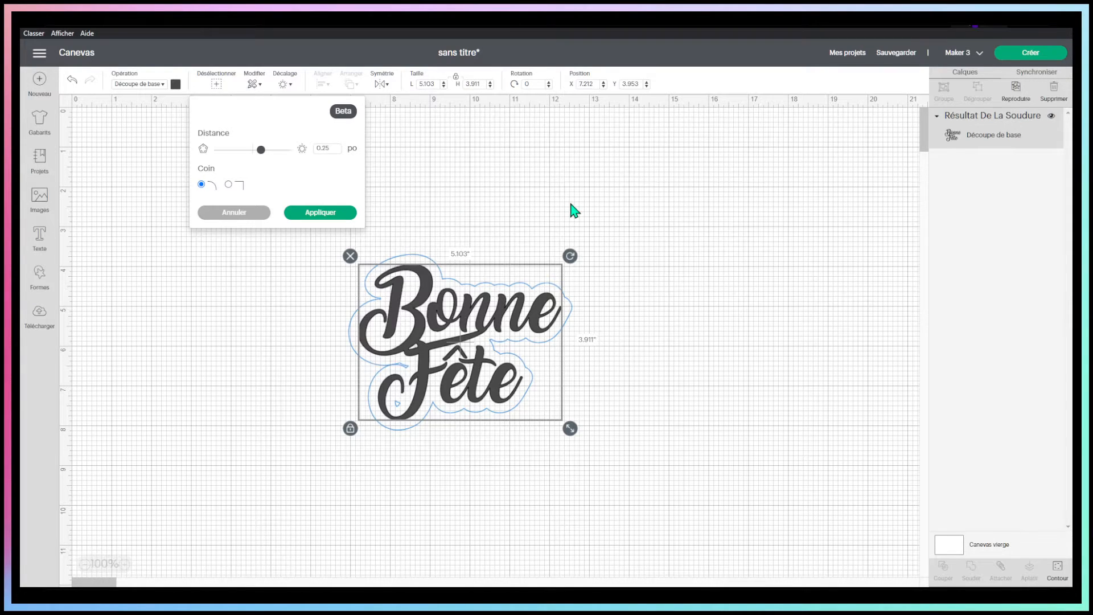
pyautogui.click(321, 213)
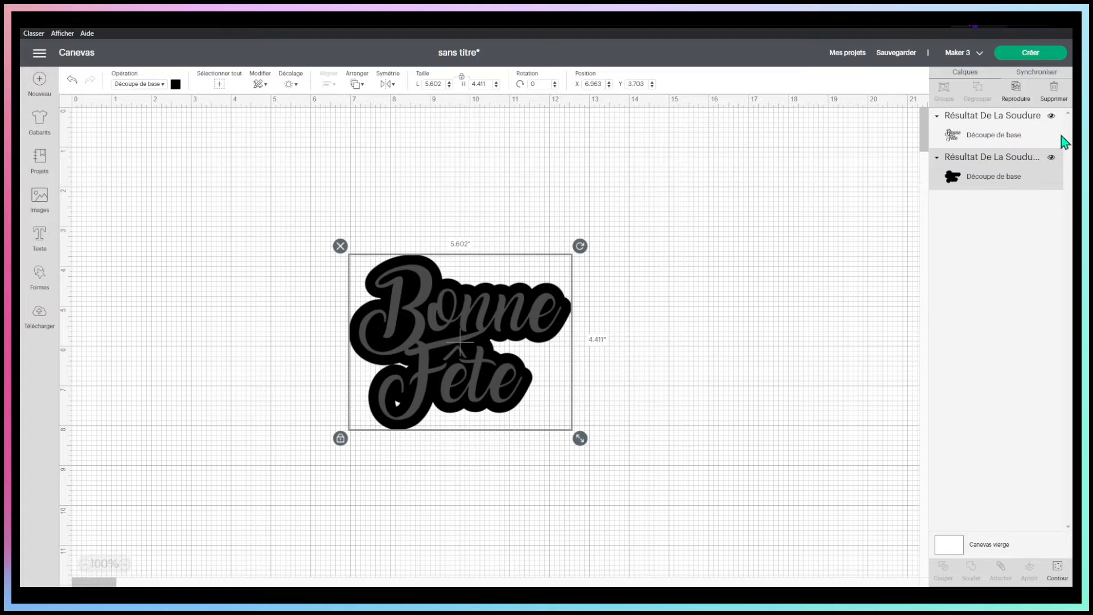
# Hide the small inner cutout in the offset backing using the Contour tool
pyautogui.click(1057, 571)
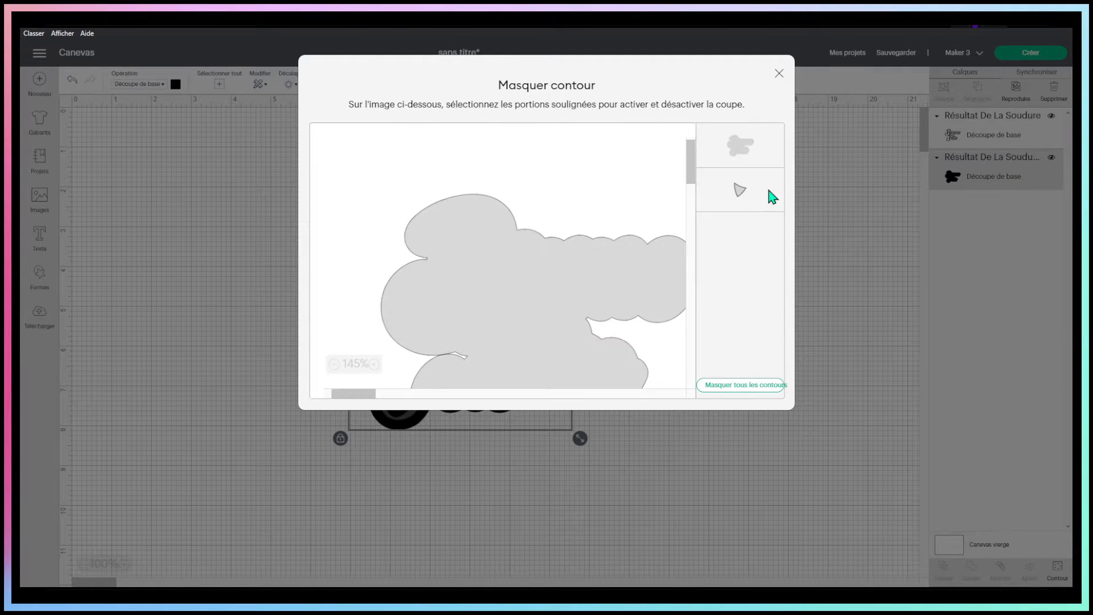
pyautogui.click(743, 191)
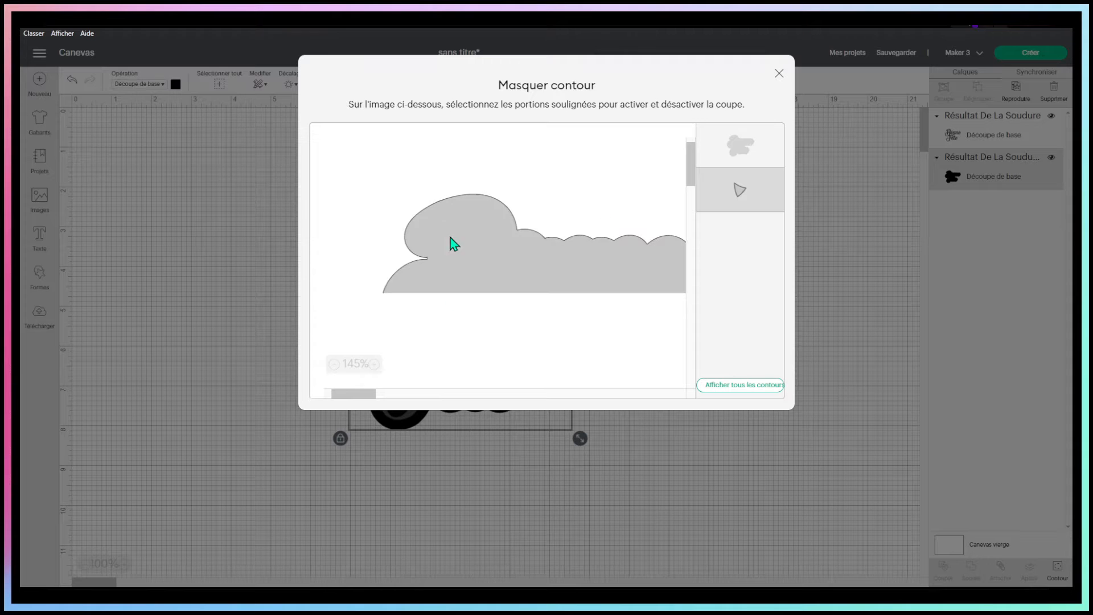
pyautogui.scroll(-3, 470, 214)
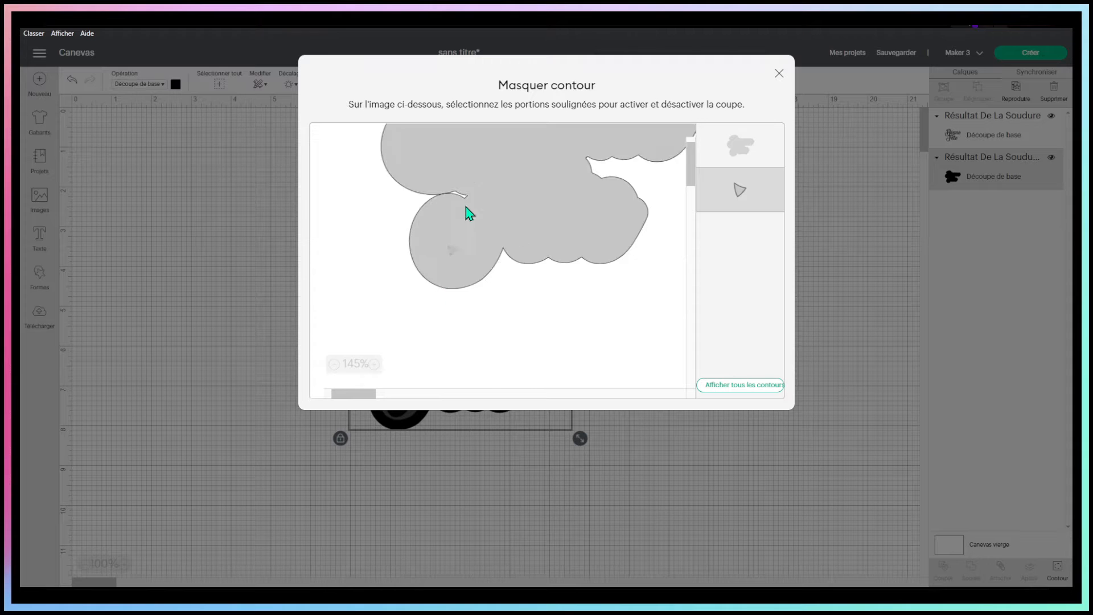
pyautogui.click(455, 255)
pyautogui.click(453, 255)
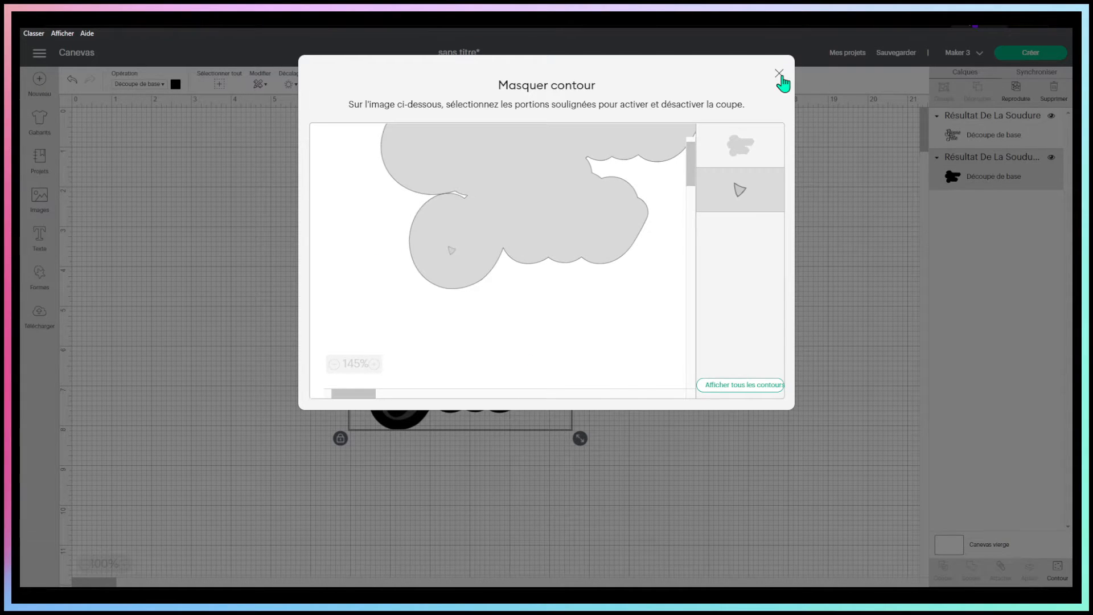
pyautogui.click(780, 74)
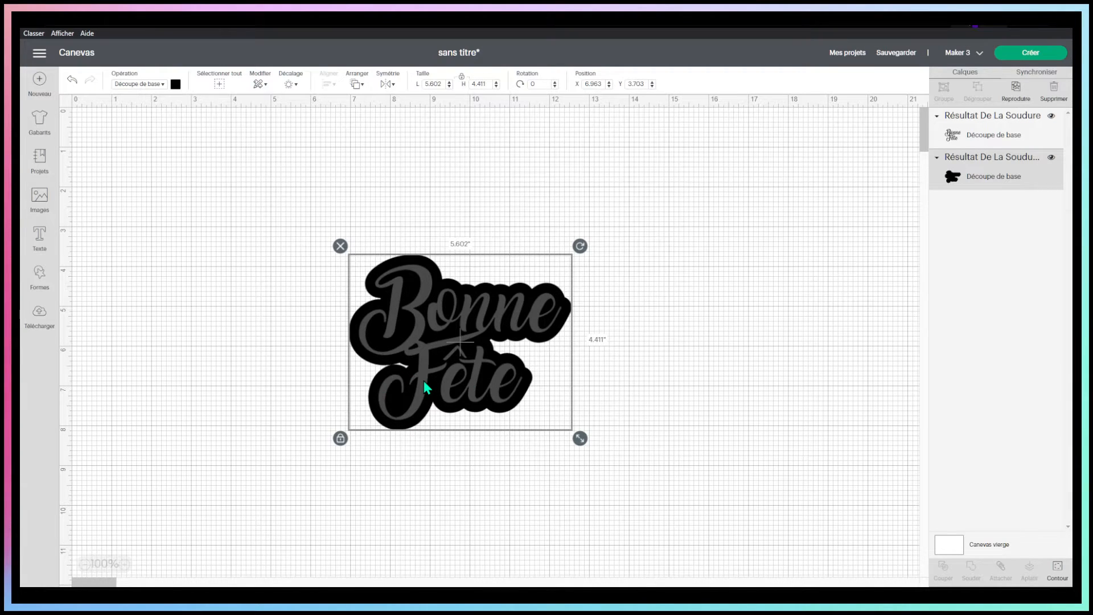
pyautogui.click(655, 271)
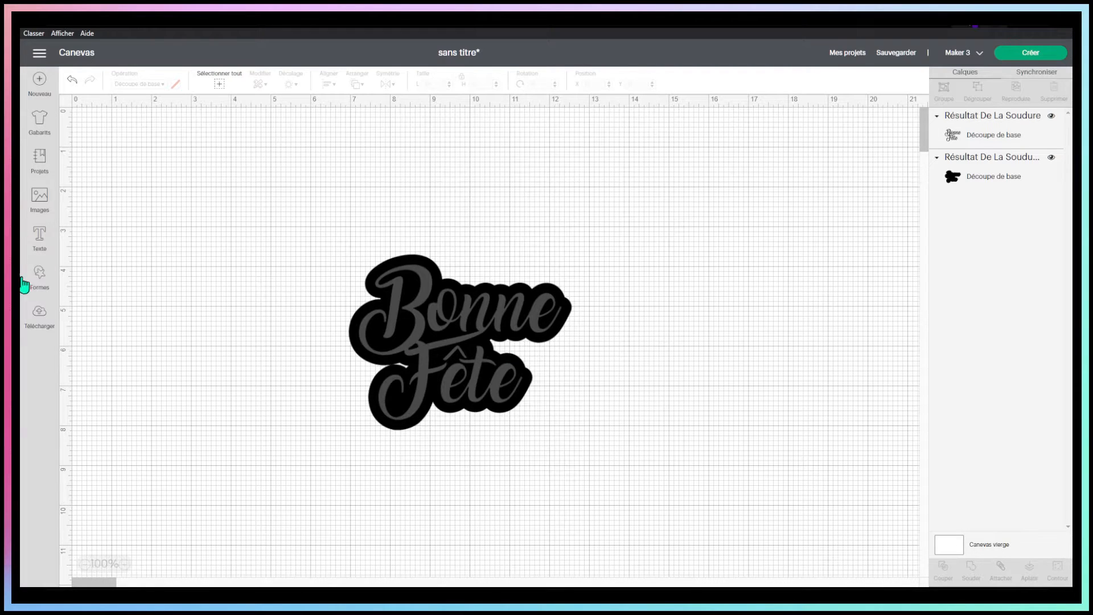
# Add a circle about 1.139" wide and place it over the notch in the backing between "Bonne" and "Fête"
pyautogui.click(1012, 164)
pyautogui.click(256, 282)
pyautogui.click(38, 275)
pyautogui.click(140, 171)
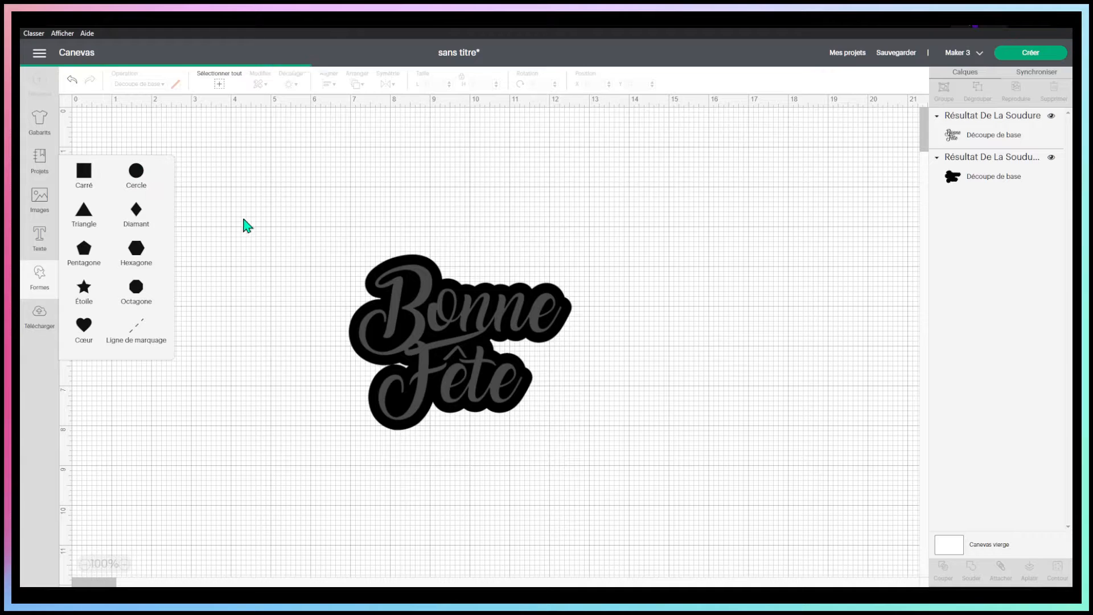
pyautogui.moveTo(198, 181); pyautogui.dragTo(480, 350)
pyautogui.moveTo(502, 428); pyautogui.dragTo(500, 341)
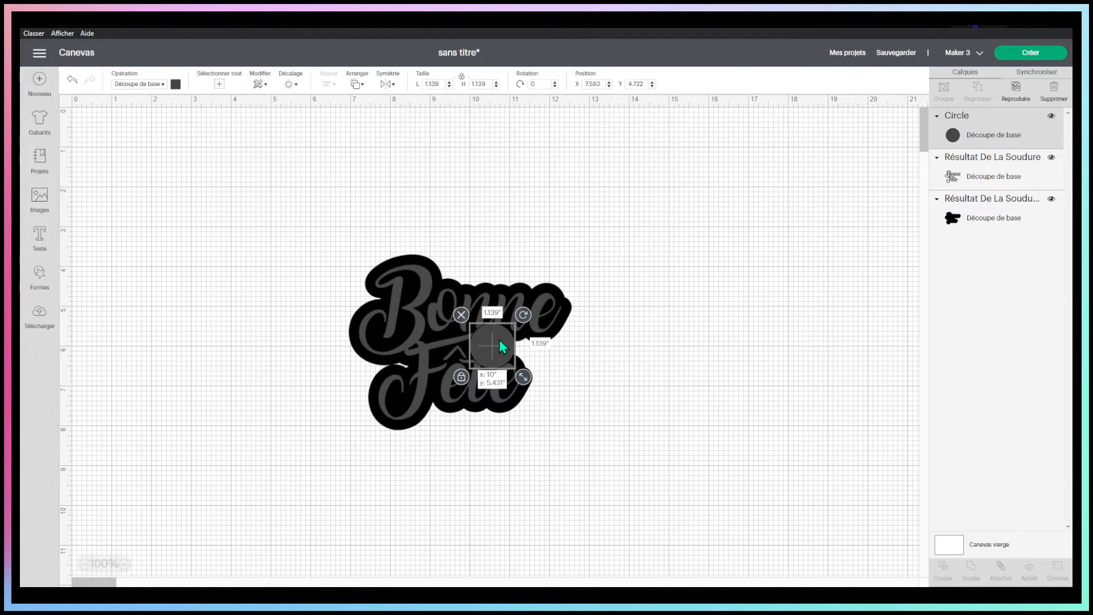
# Weld the circle to the offset backing and send the welded shape behind the lettering
pyautogui.click(1000, 221)
pyautogui.keyDown('shift'); pyautogui.click(1011, 134); pyautogui.keyUp('shift')
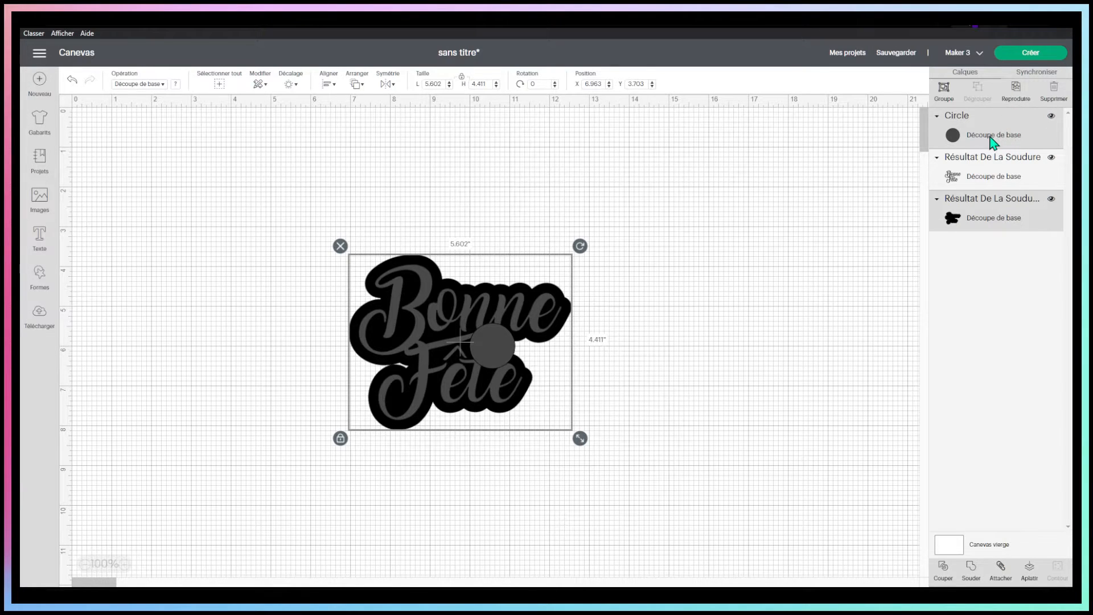
pyautogui.click(969, 576)
pyautogui.click(460, 300)
pyautogui.rightClick(460, 301)
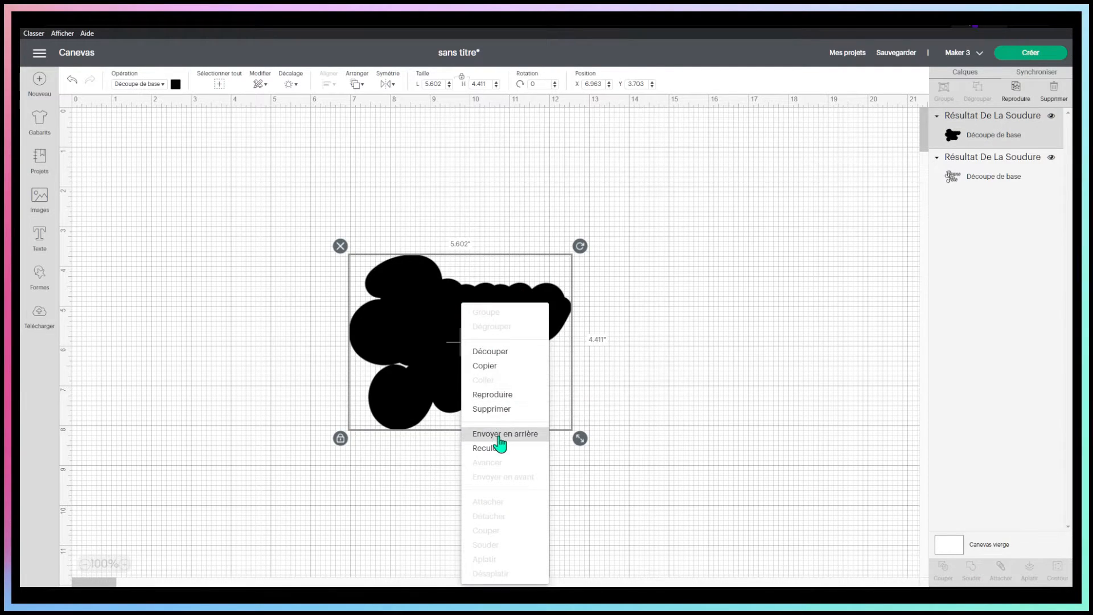
pyautogui.click(502, 436)
pyautogui.click(751, 345)
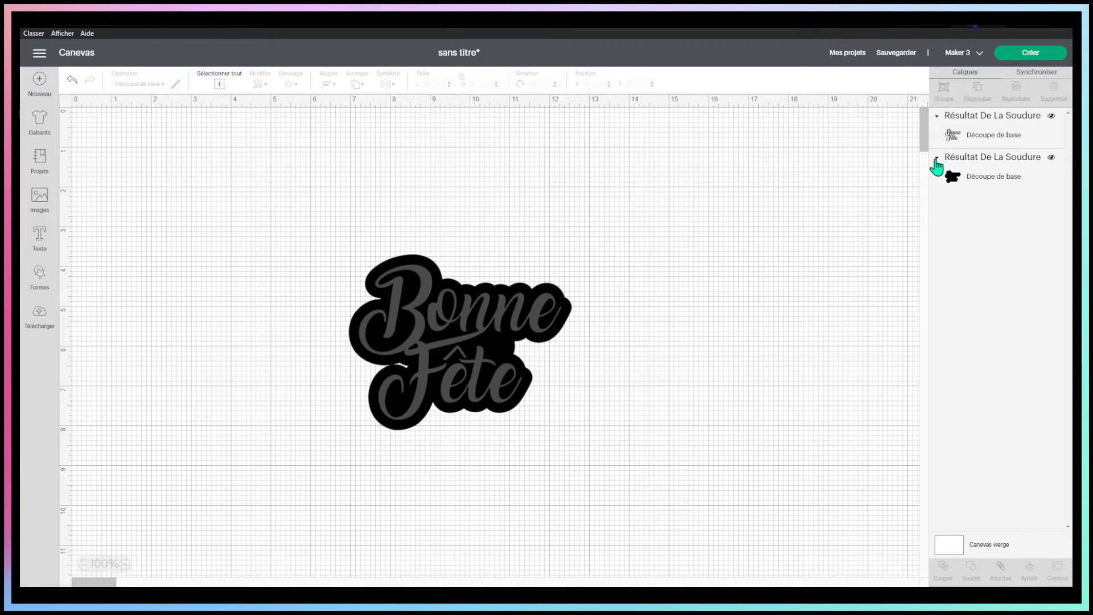
# Duplicate the black backing and place the copy to the right of the lettering
pyautogui.click(496, 289)
pyautogui.click(413, 255)
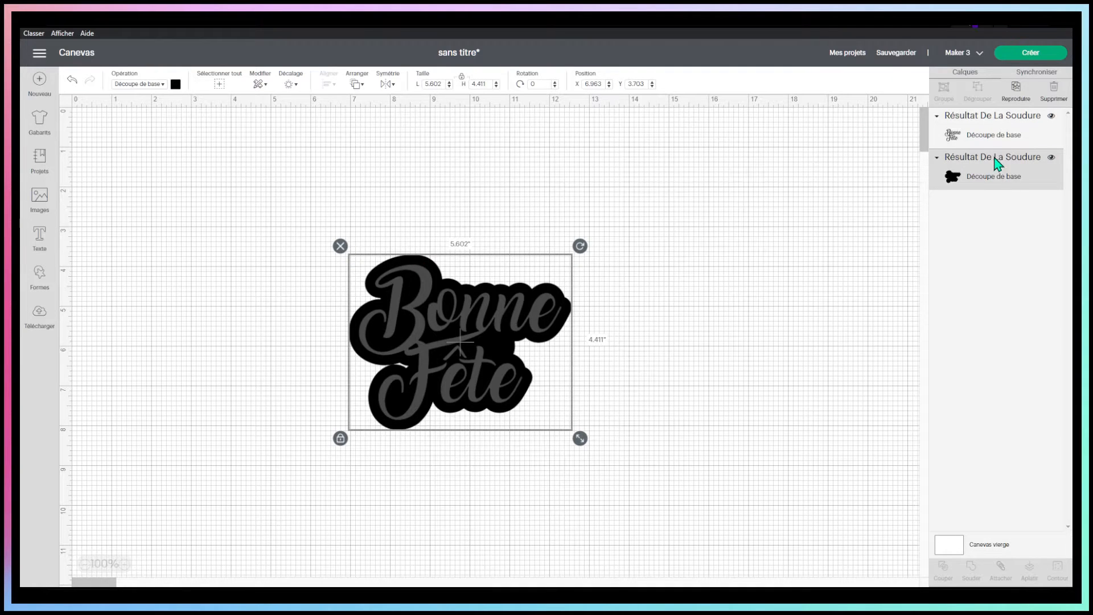
pyautogui.click(1019, 87)
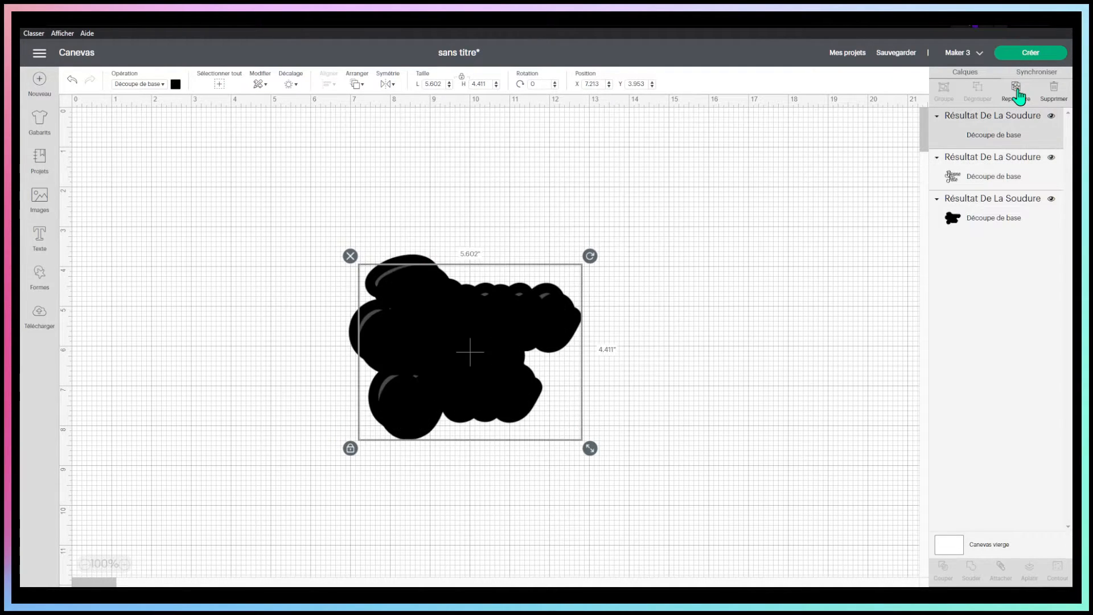
pyautogui.moveTo(508, 390); pyautogui.dragTo(698, 312)
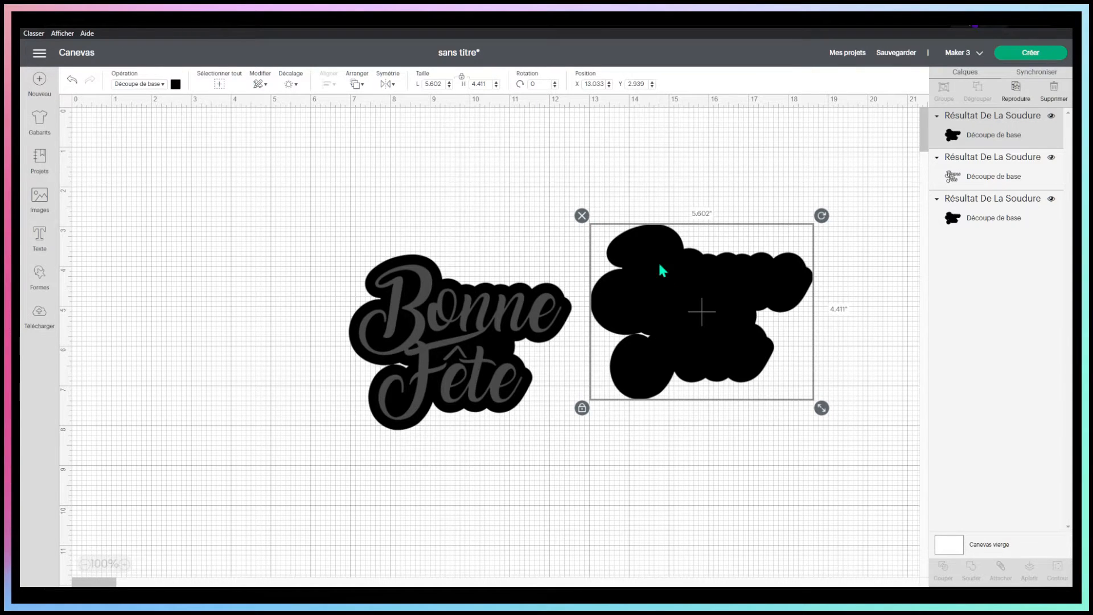
# Try flipping the duplicated backing horizontally, and undo the flip
pyautogui.click(387, 84)
pyautogui.click(402, 105)
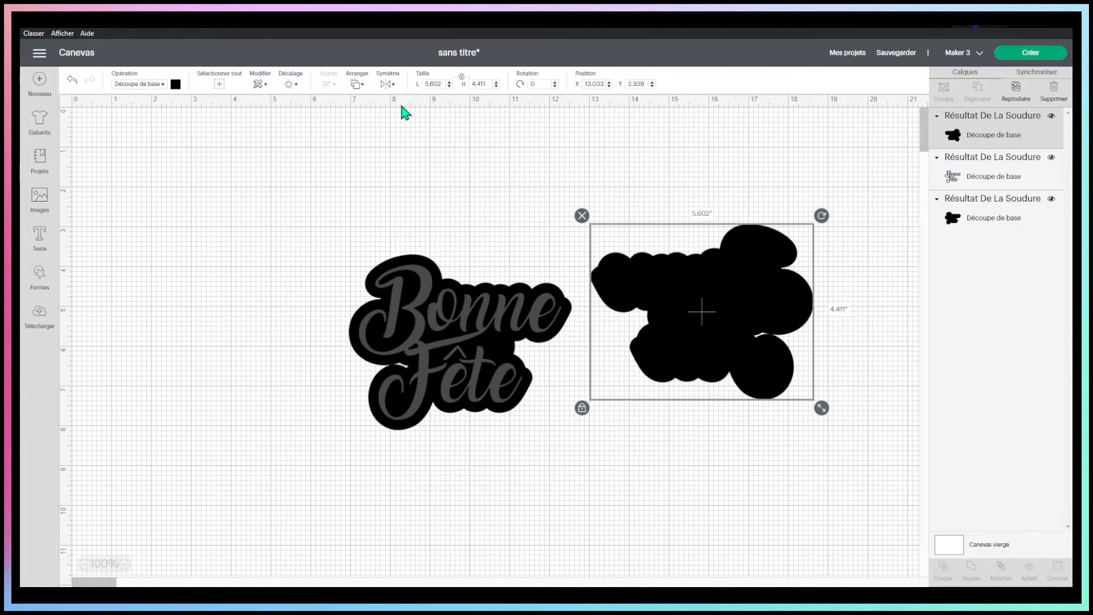
pyautogui.click(71, 80)
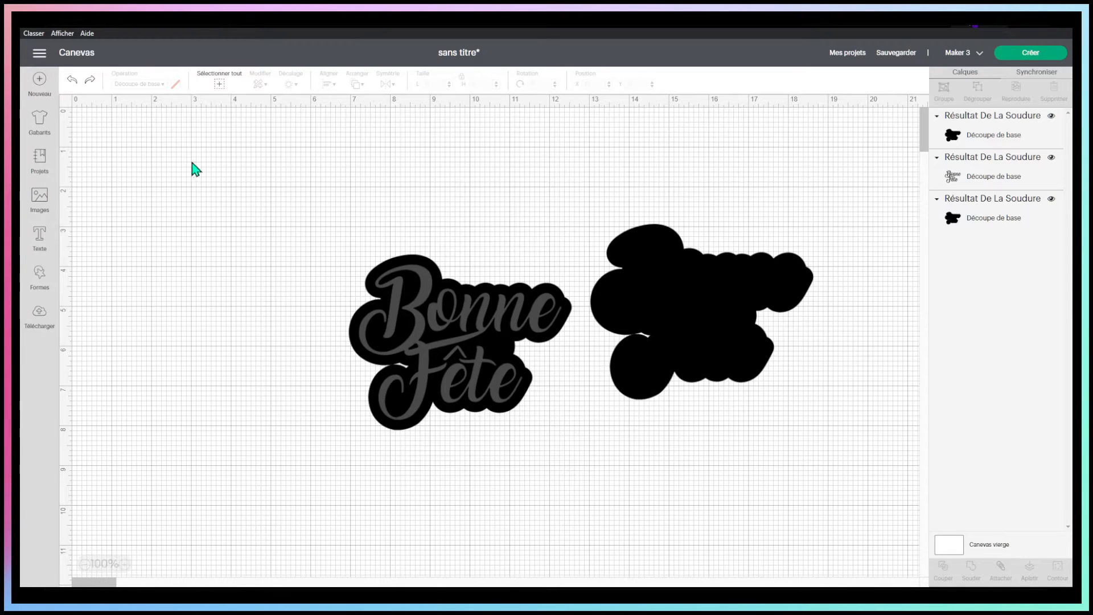
# Duplicate the welded "Bonne Fête" lettering twice
pyautogui.click(425, 278)
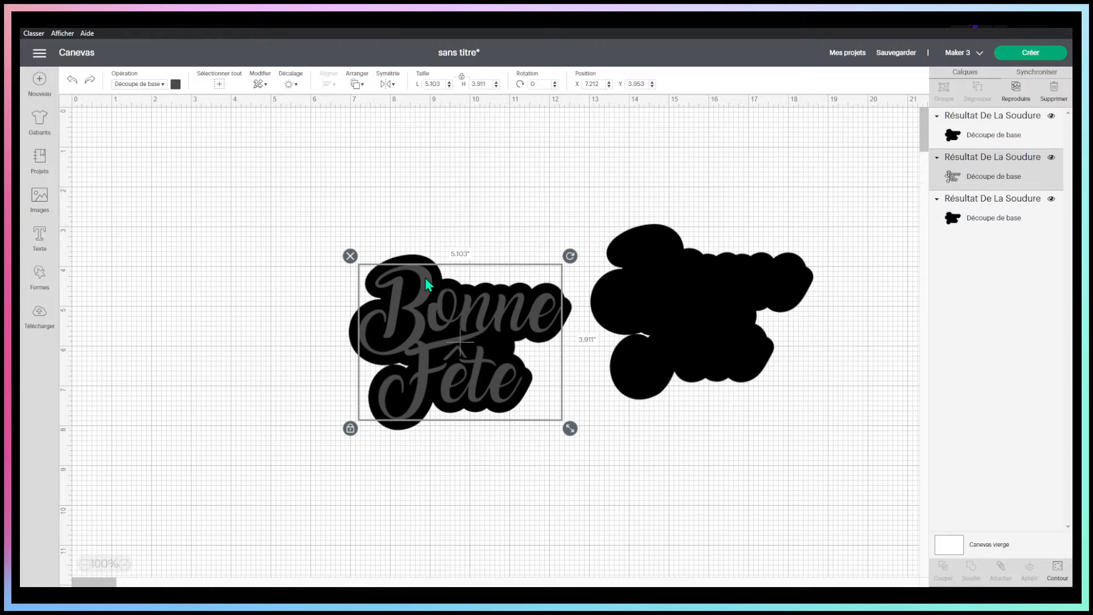
pyautogui.click(1023, 99)
pyautogui.click(1020, 98)
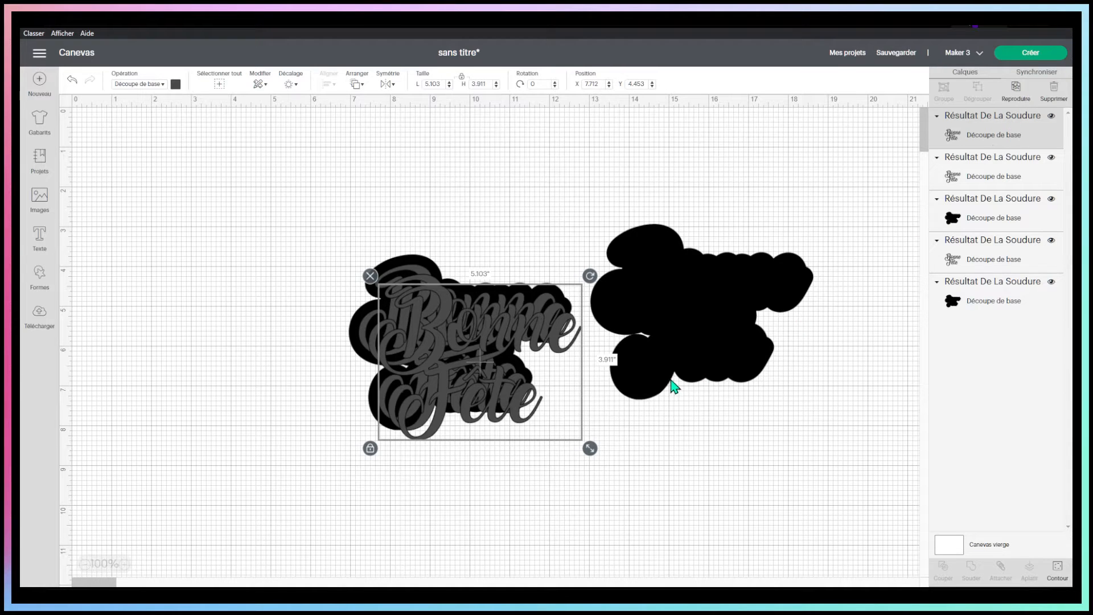
pyautogui.click(690, 488)
# Move the duplicated backing behind the lettering copies and centre all five layers on one another
pyautogui.moveTo(740, 272); pyautogui.dragTo(496, 294)
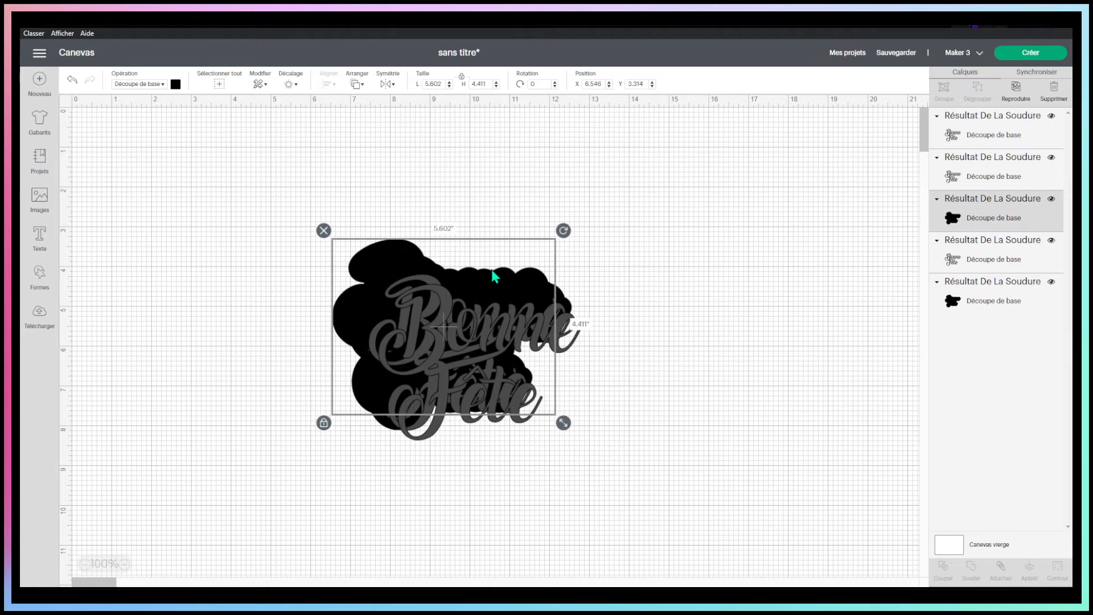
pyautogui.rightClick(494, 273)
pyautogui.click(544, 402)
pyautogui.moveTo(271, 146); pyautogui.dragTo(661, 491)
pyautogui.click(323, 85)
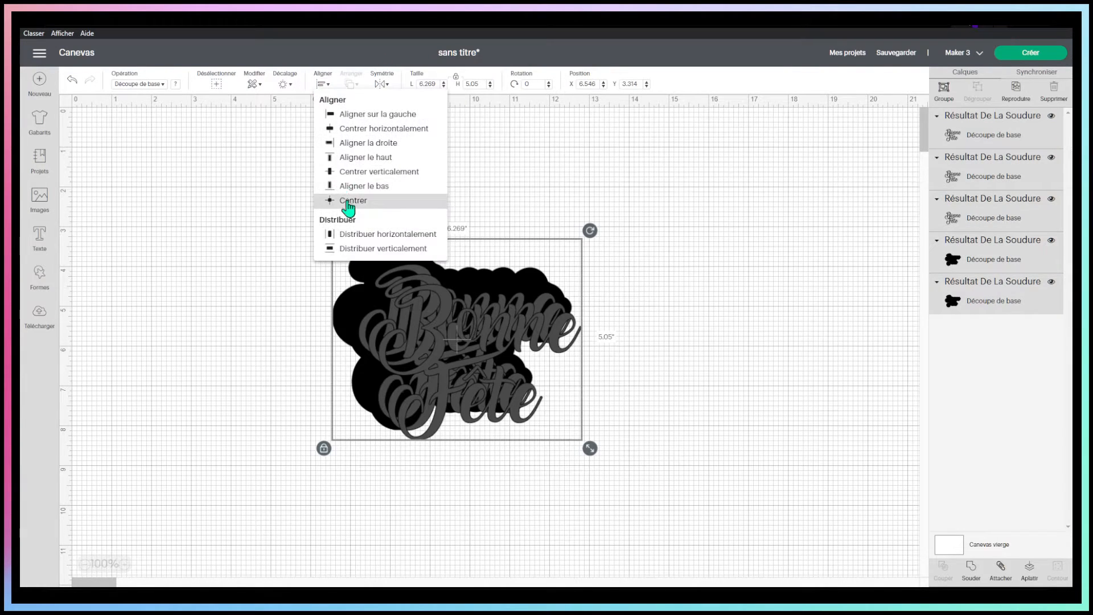
pyautogui.click(349, 212)
pyautogui.click(743, 209)
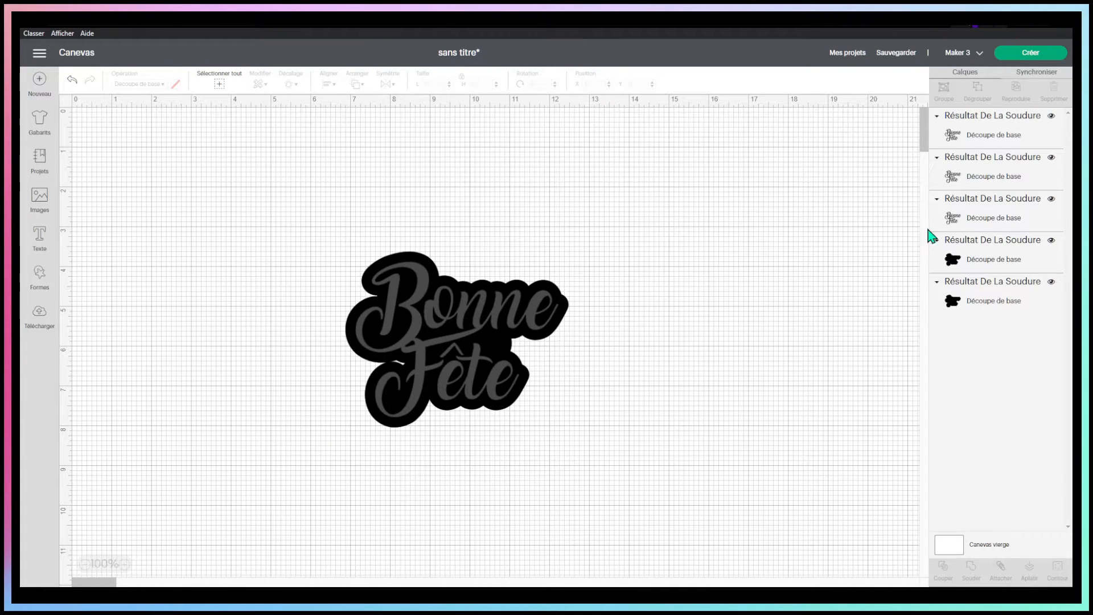
# Set the material colour of both backing layers to white
pyautogui.click(1008, 260)
pyautogui.click(1005, 285)
pyautogui.click(1002, 262)
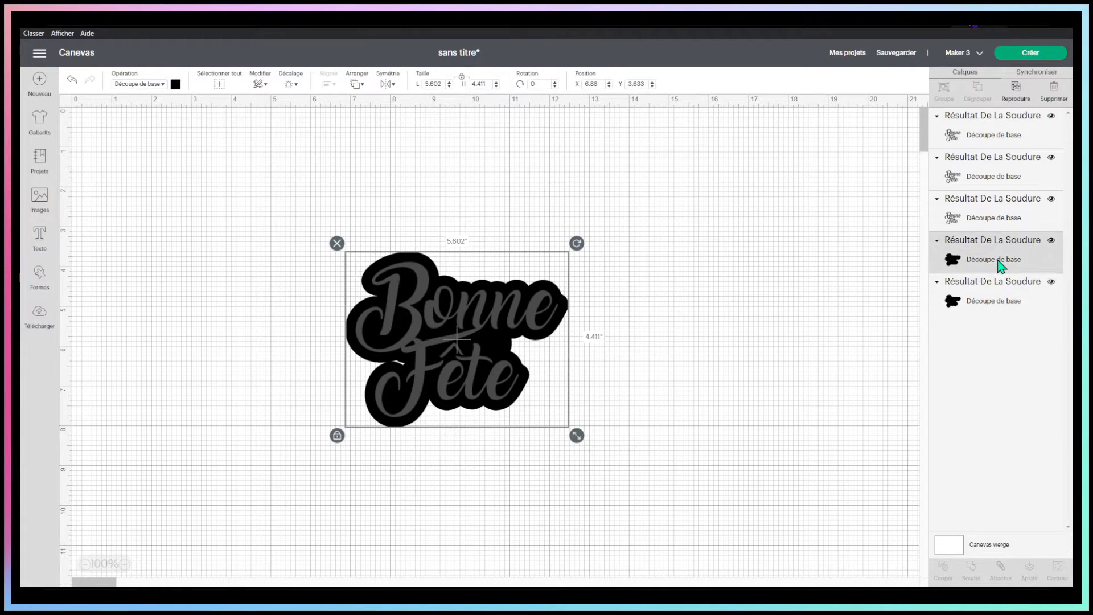
pyautogui.click(175, 84)
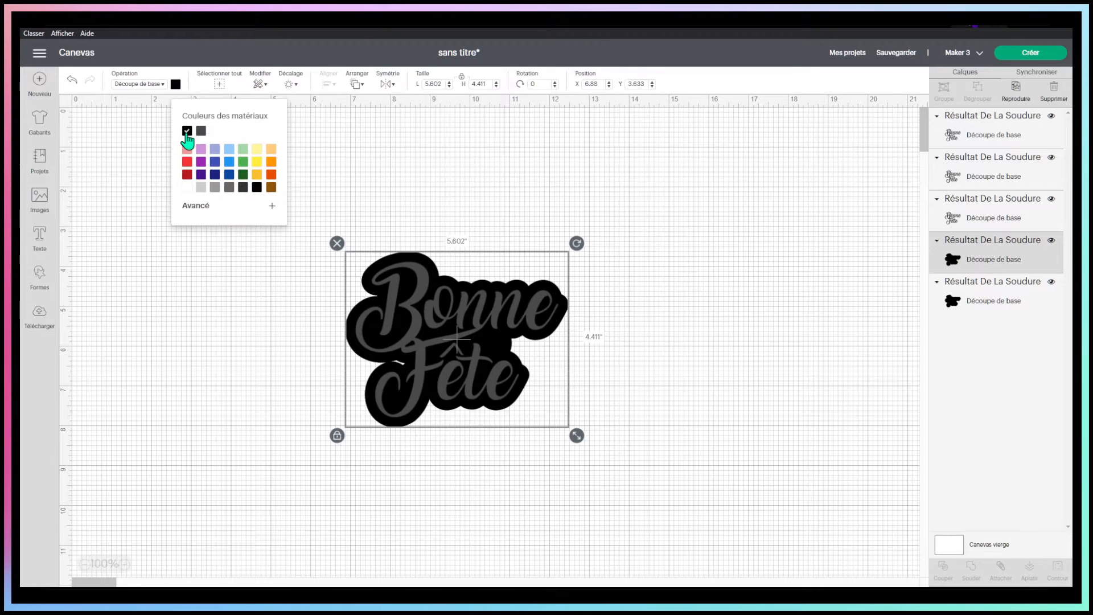
pyautogui.click(187, 187)
pyautogui.click(930, 295)
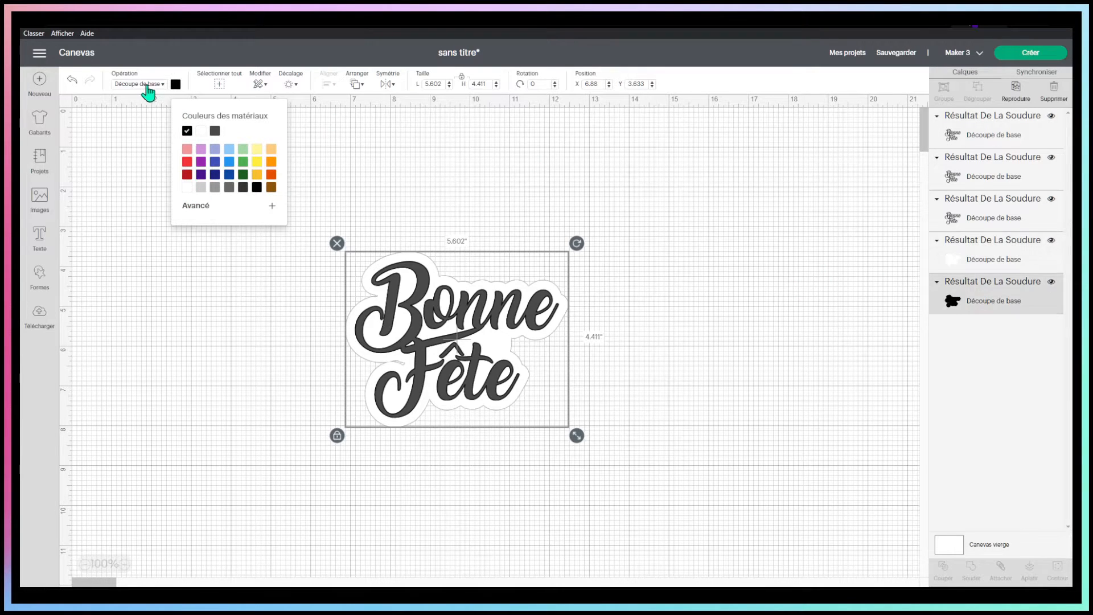
pyautogui.click(186, 187)
pyautogui.click(620, 184)
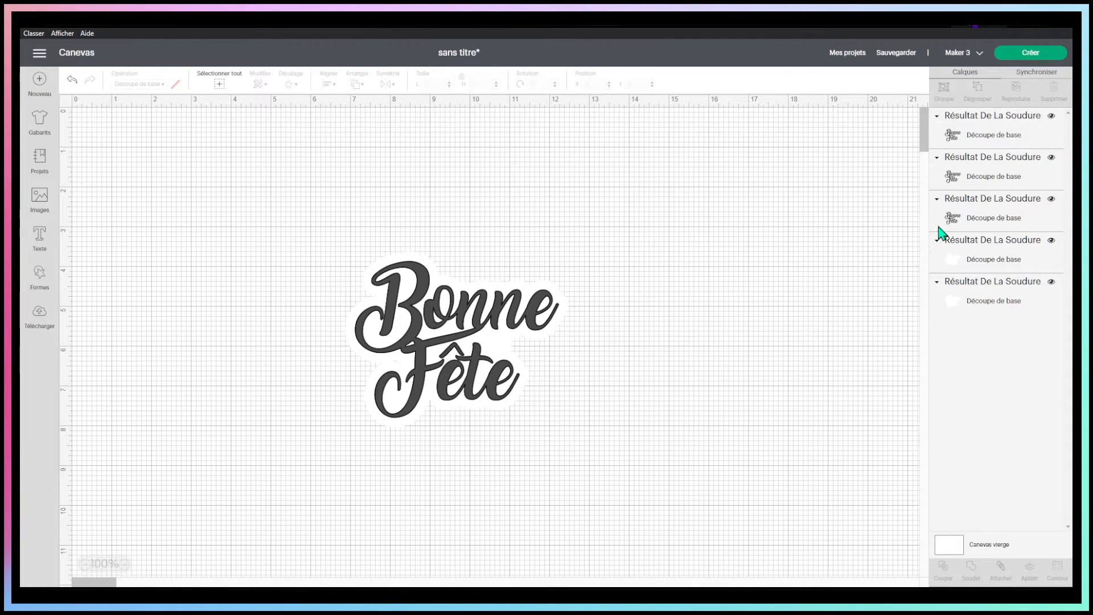
# Set the uppermost "Bonne Fête" lettering layer to the custom turquoise colour #23d4e7
pyautogui.click(984, 162)
pyautogui.click(995, 142)
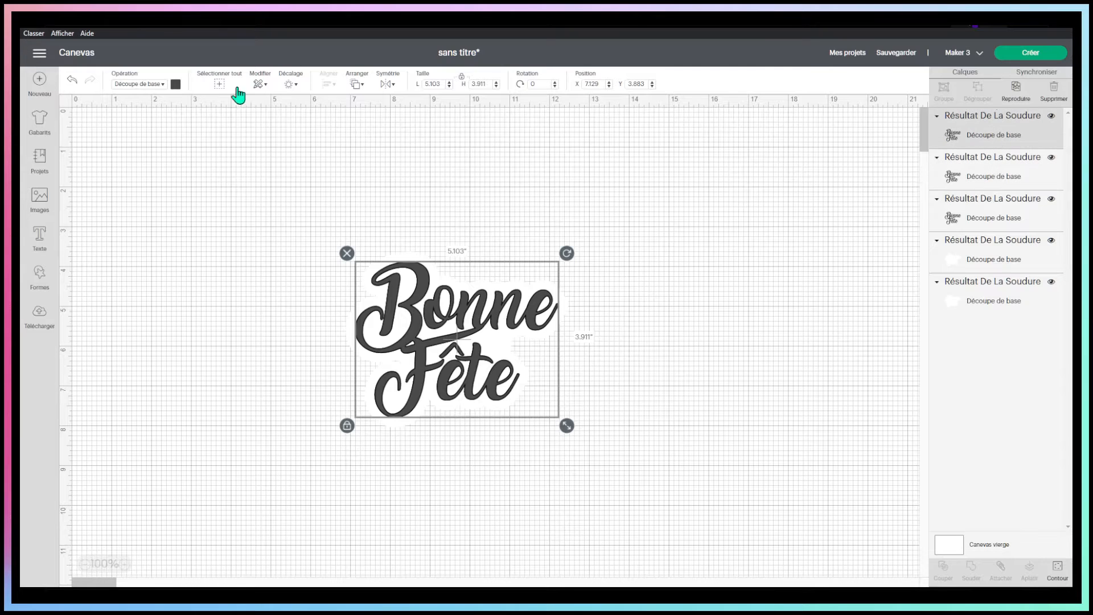
pyautogui.click(176, 85)
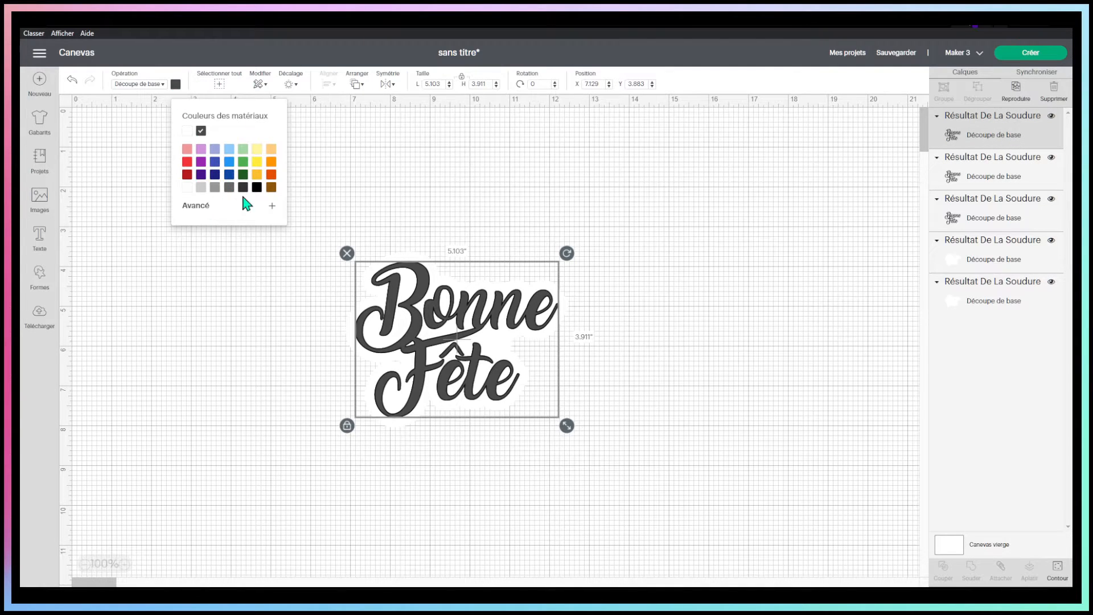
pyautogui.click(221, 208)
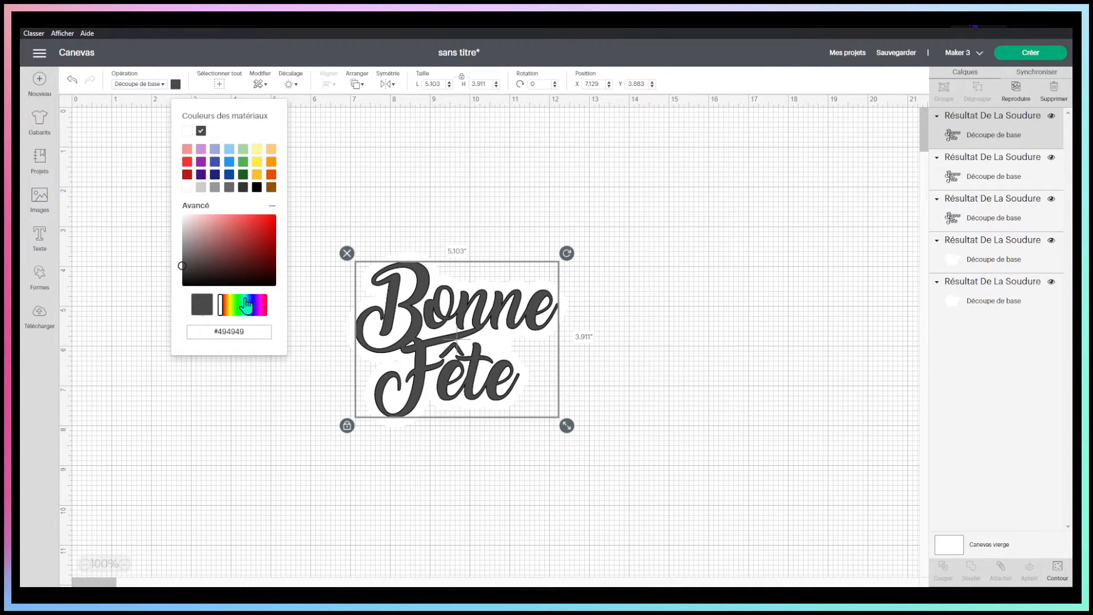
pyautogui.click(243, 304)
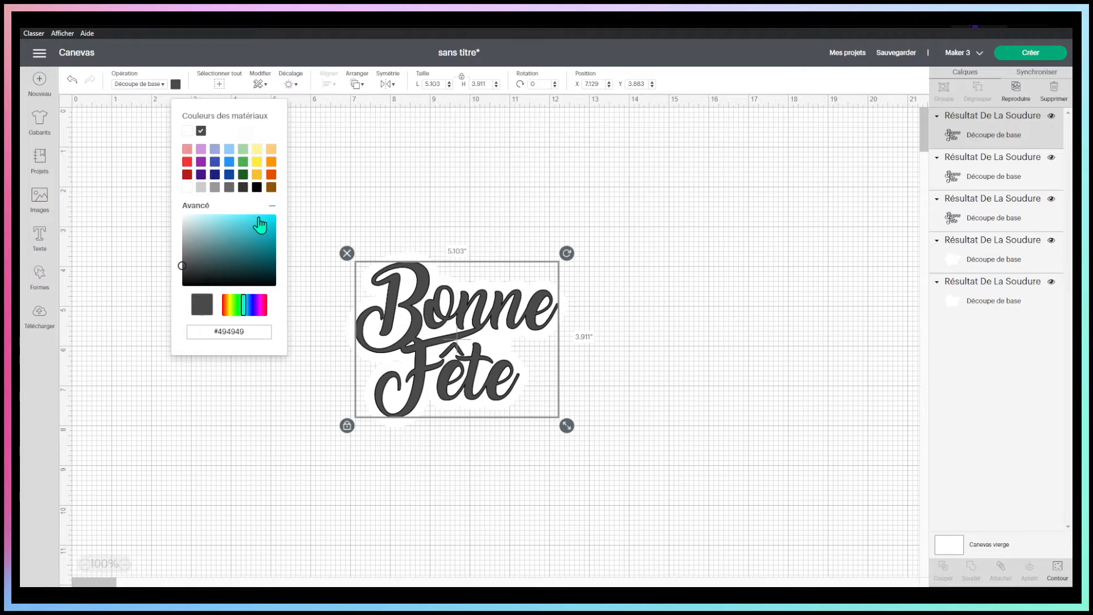
pyautogui.click(262, 221)
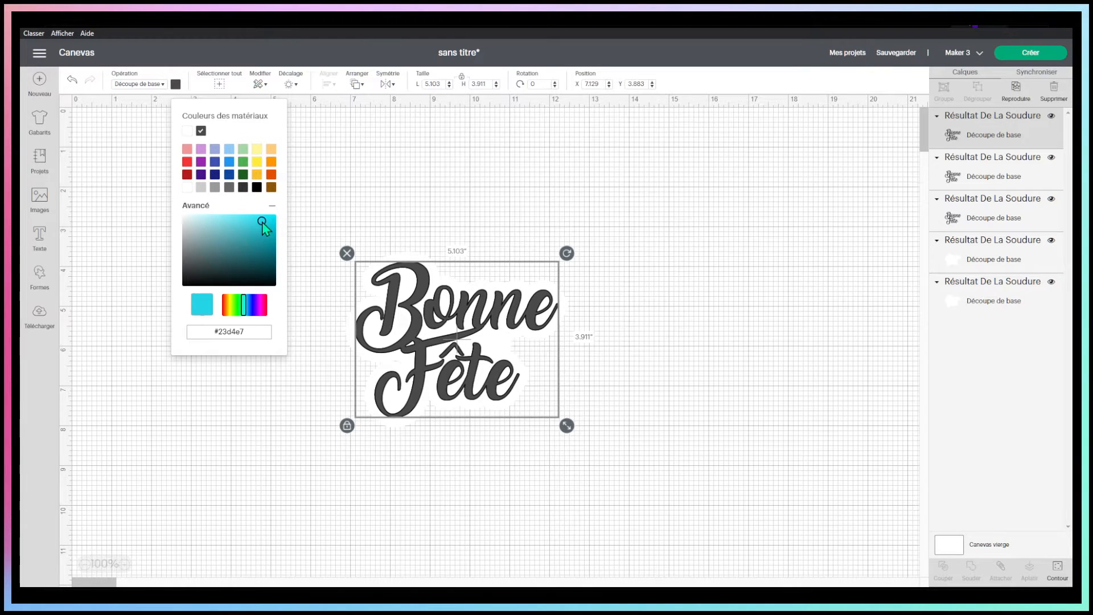
pyautogui.click(566, 217)
# Synchronise the two dark grey lettering layers with the turquoise colour
pyautogui.click(967, 172)
pyautogui.click(1045, 71)
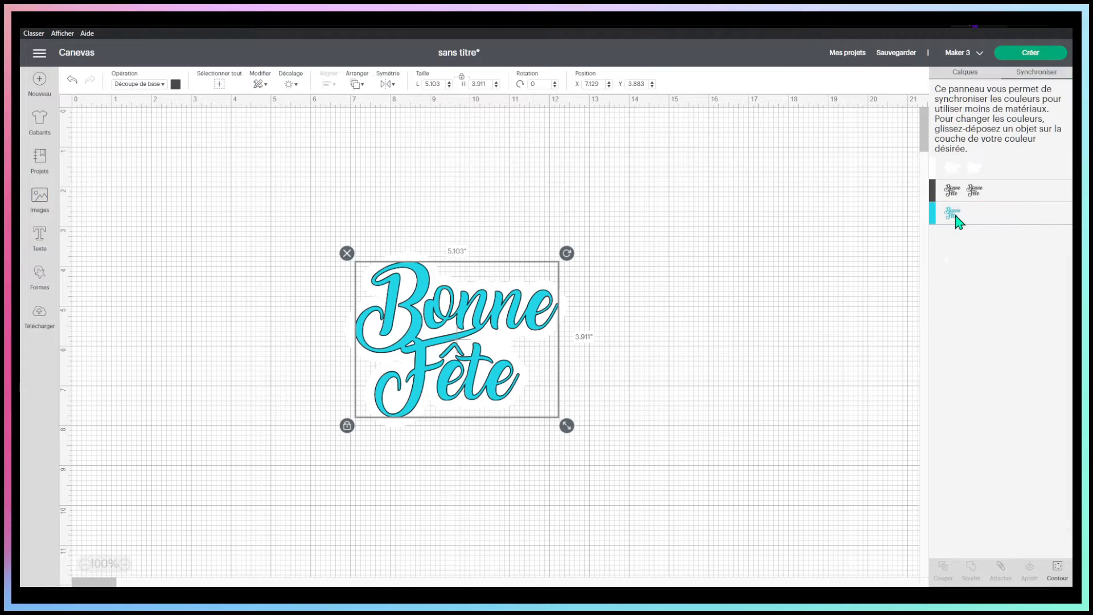
pyautogui.moveTo(962, 217); pyautogui.dragTo(961, 216)
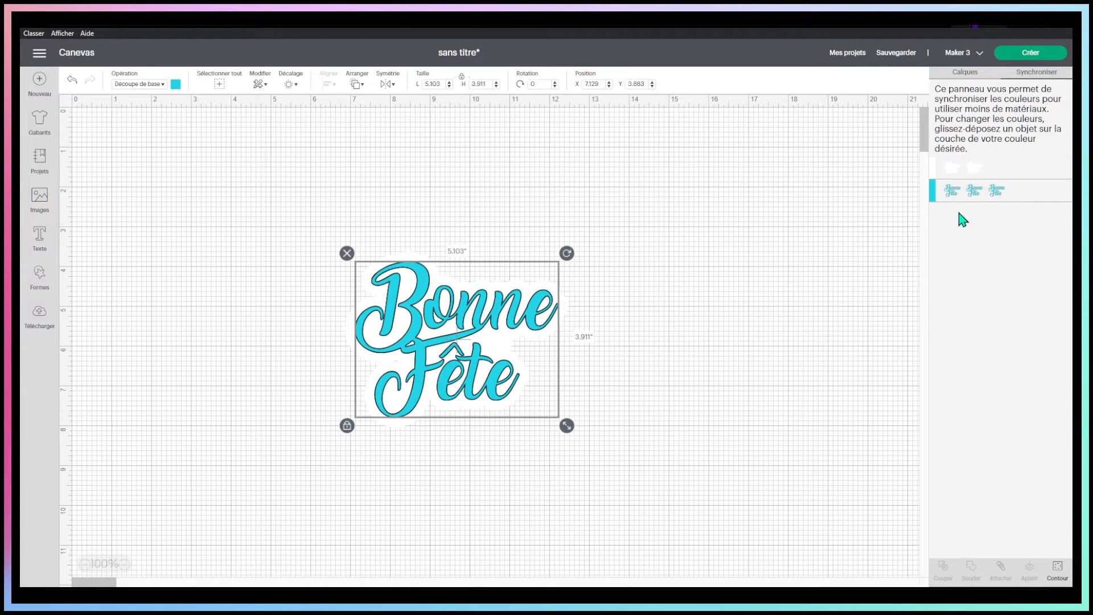
pyautogui.click(852, 237)
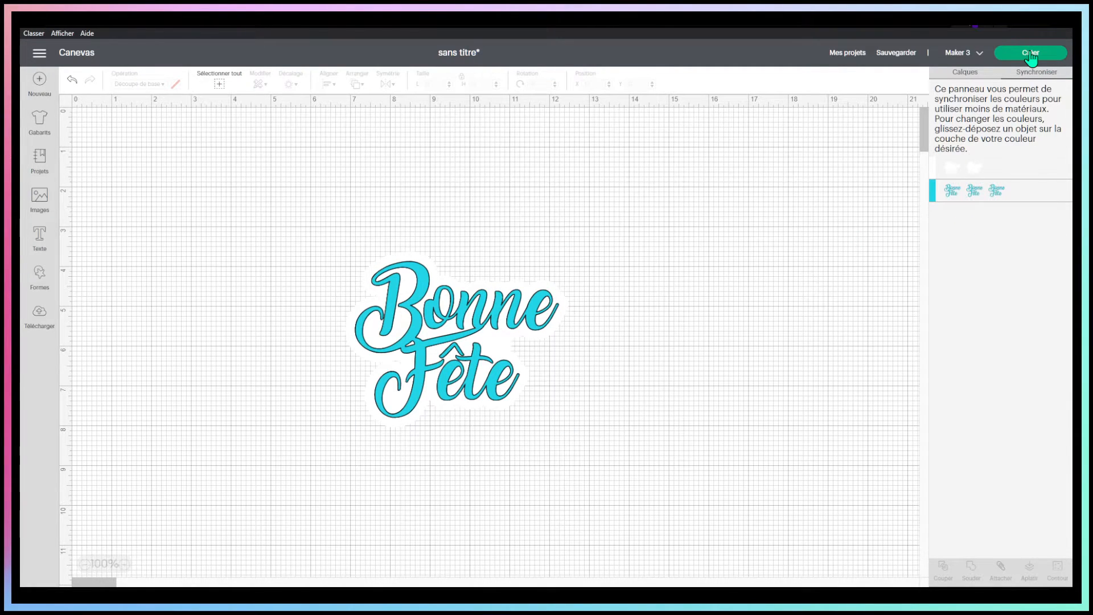
# Send the project to the cutting preparation and choose to load all materials on the mat
pyautogui.click(1030, 52)
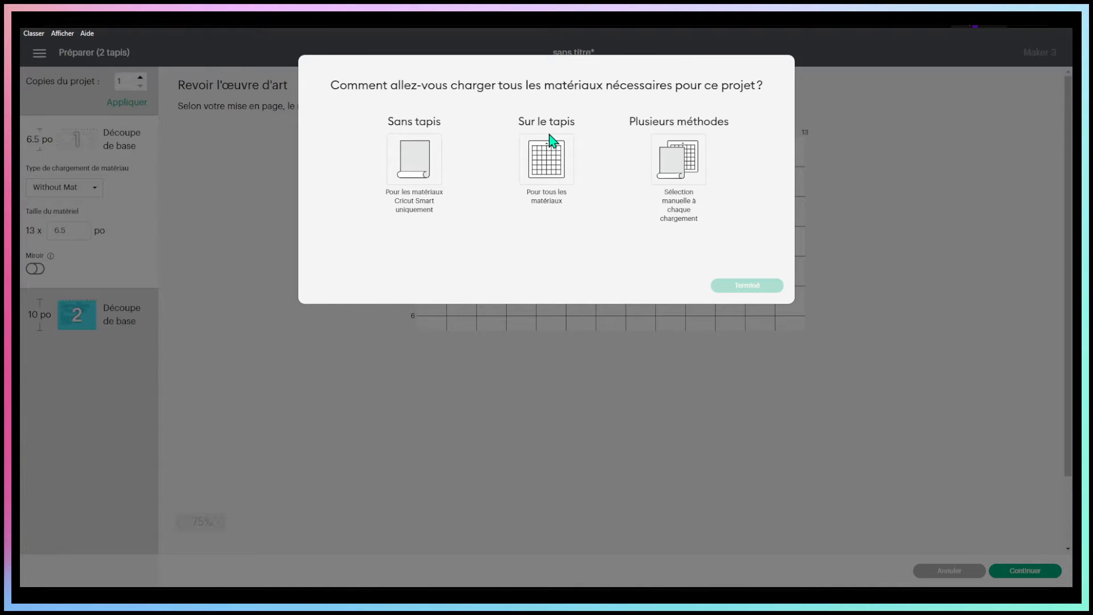
pyautogui.click(568, 157)
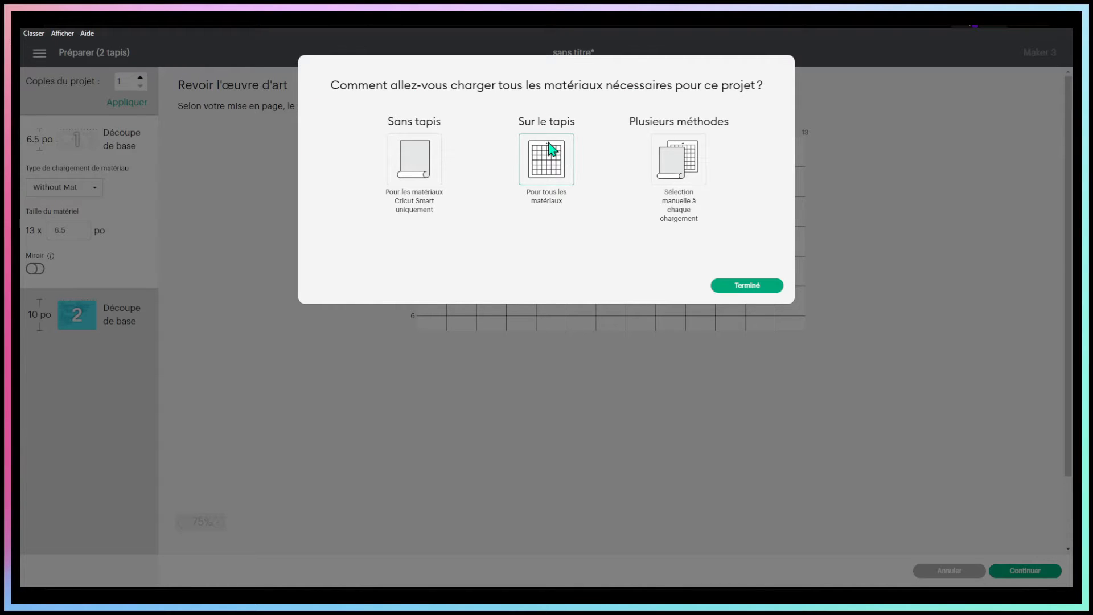
pyautogui.click(758, 288)
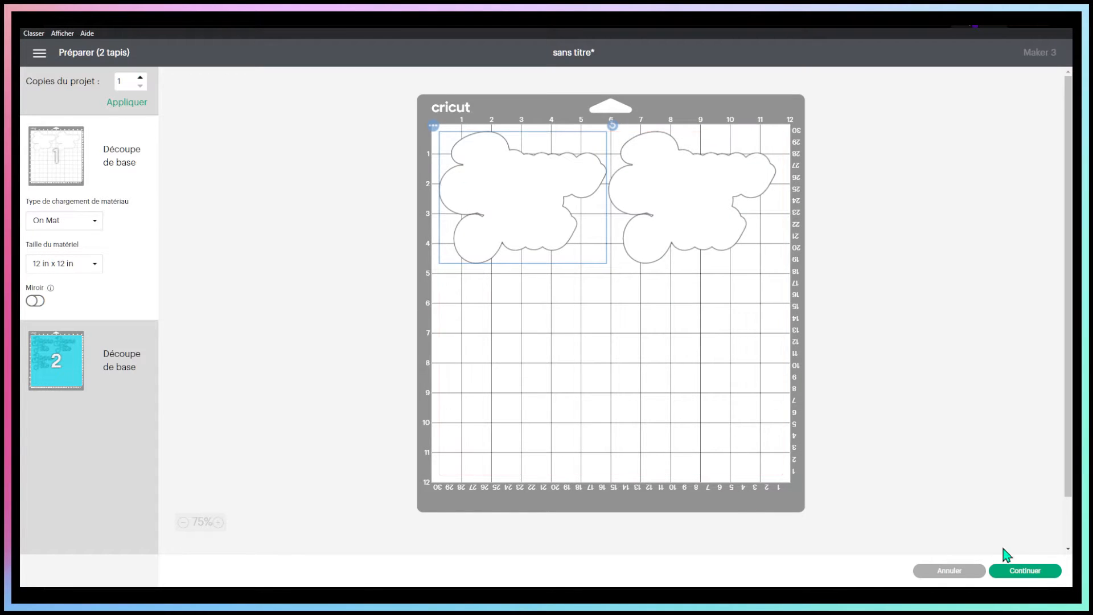
# Return to the canvas and set the width of the whole layered design to 6 in
pyautogui.click(949, 571)
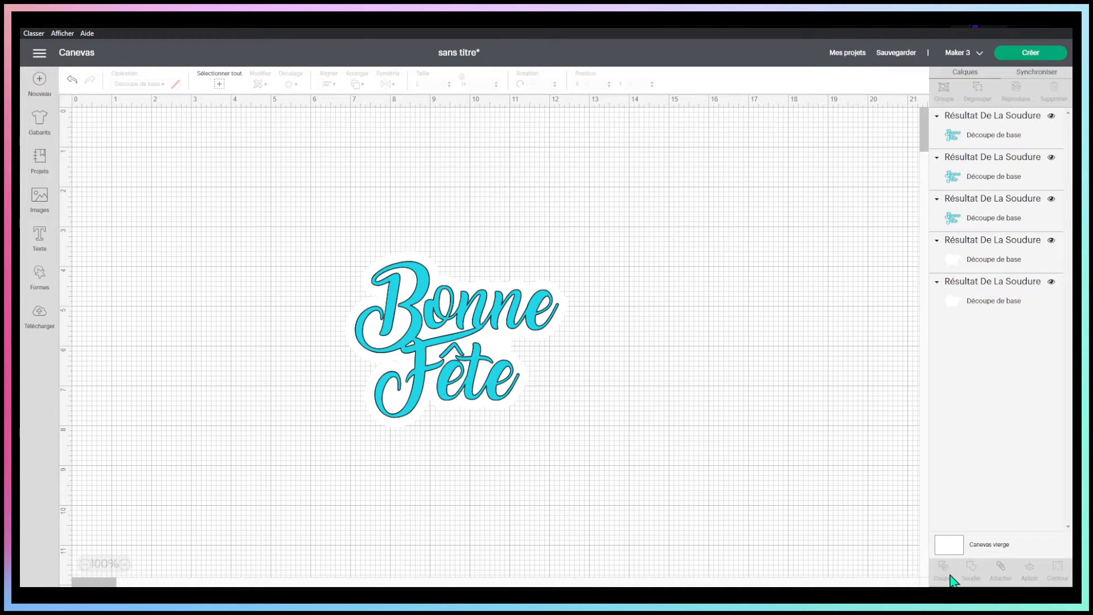
pyautogui.moveTo(297, 172); pyautogui.dragTo(643, 476)
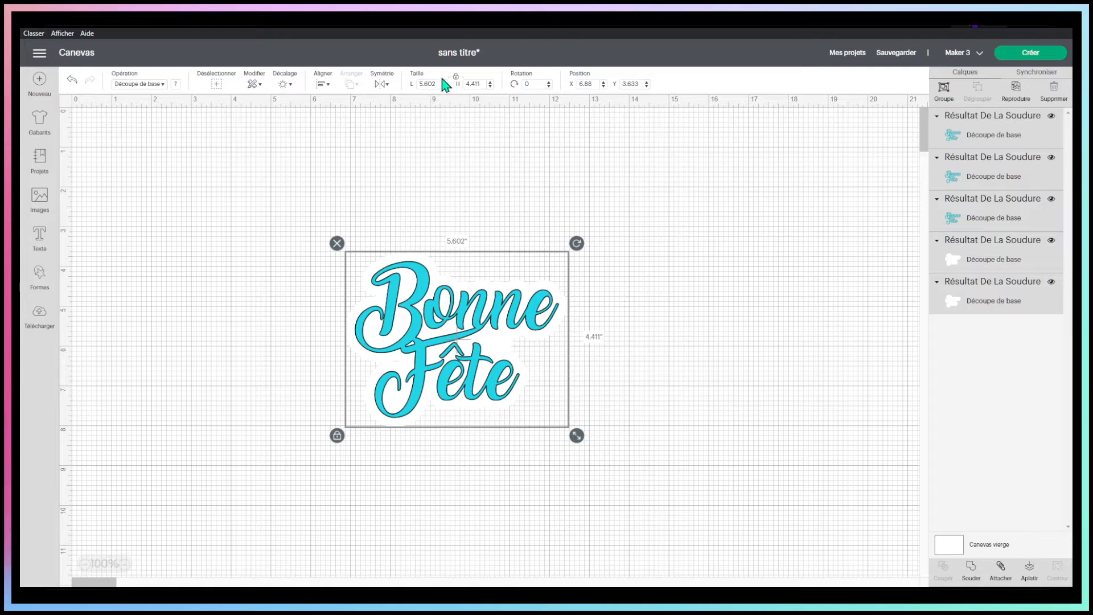
pyautogui.moveTo(437, 83); pyautogui.dragTo(371, 86)
pyautogui.write('6')
pyautogui.press('Return')
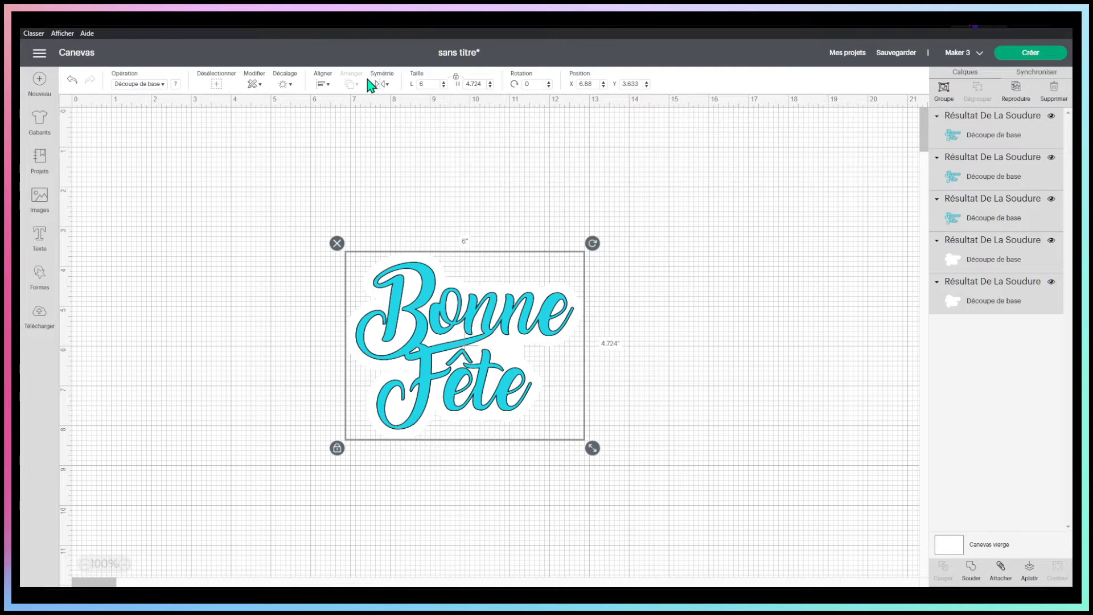
pyautogui.click(706, 217)
# Send the resized design to the cutting preparation with all materials loaded on the mat
pyautogui.moveTo(293, 223); pyautogui.dragTo(618, 430)
pyautogui.click(1010, 56)
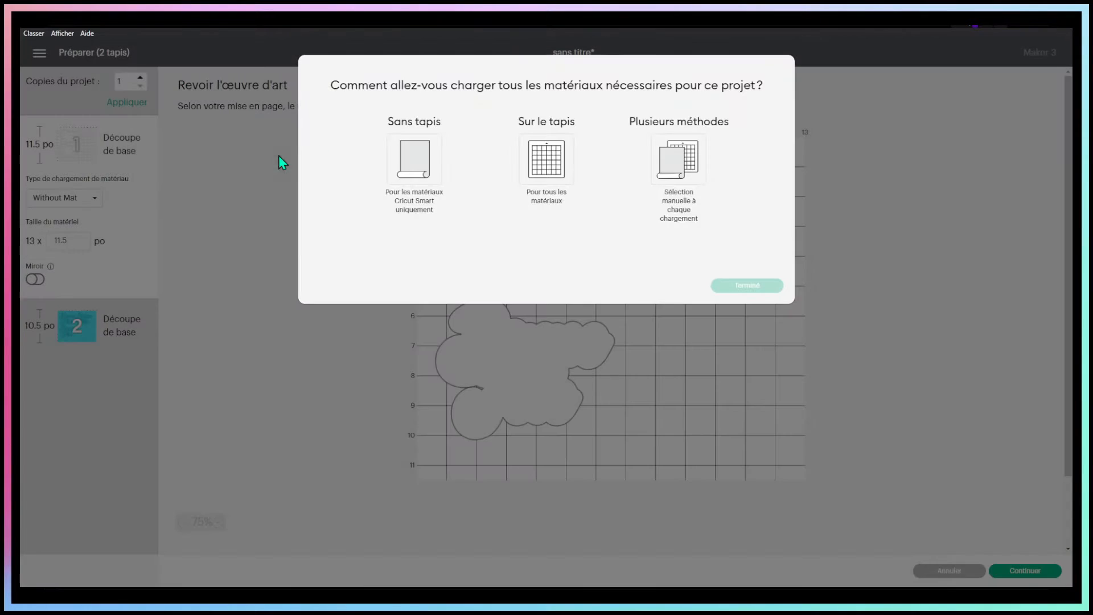
pyautogui.click(544, 176)
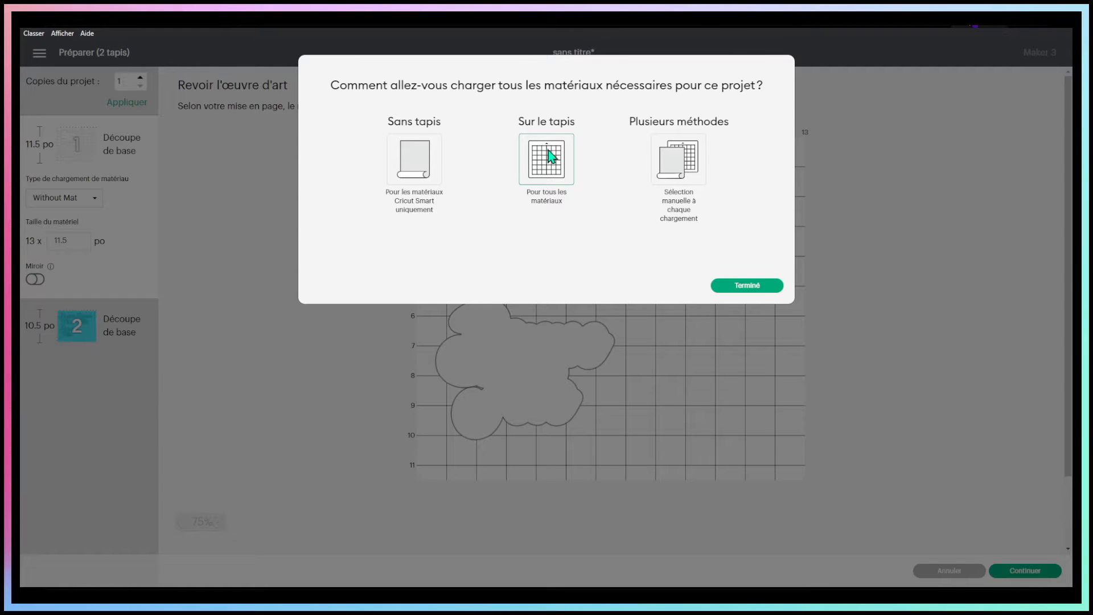
pyautogui.click(752, 286)
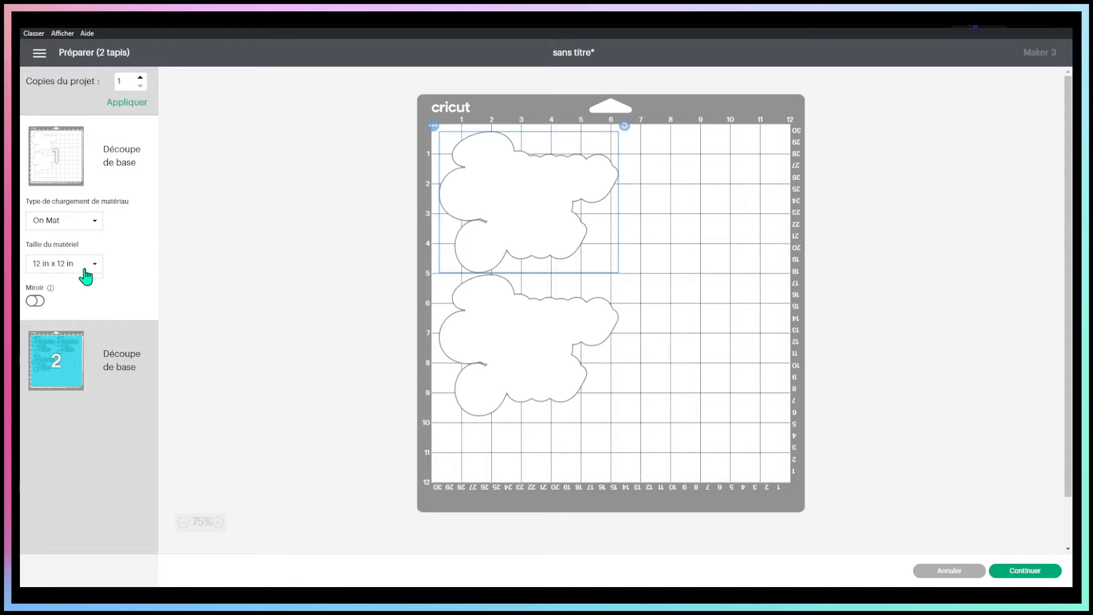
# Set the material size of the white mat and the turquoise mat to 8.5 in x 11 in (Letter)
pyautogui.click(87, 266)
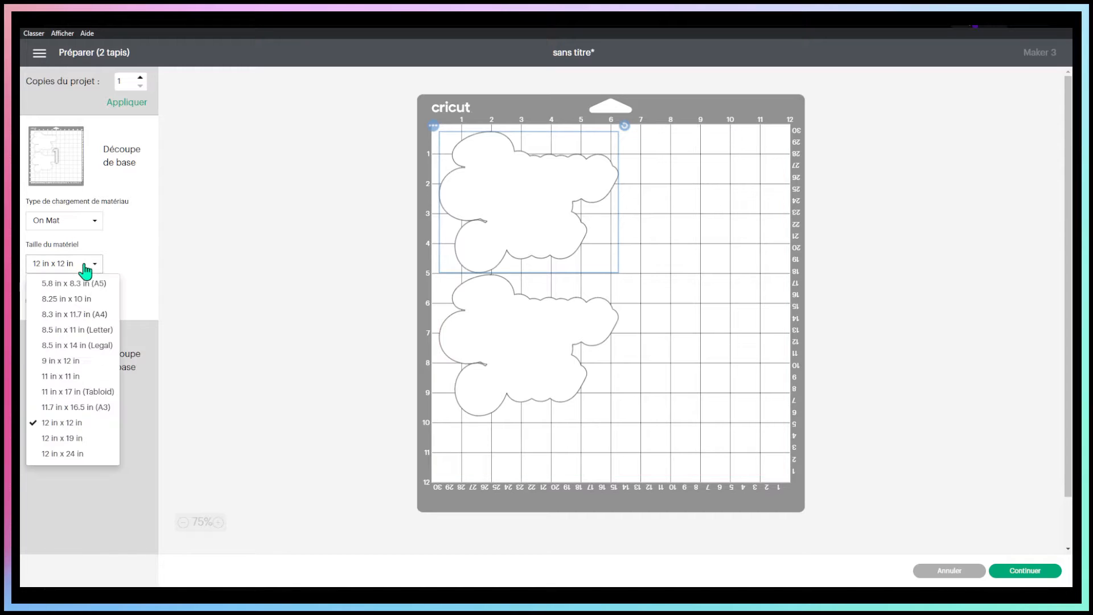
pyautogui.click(83, 330)
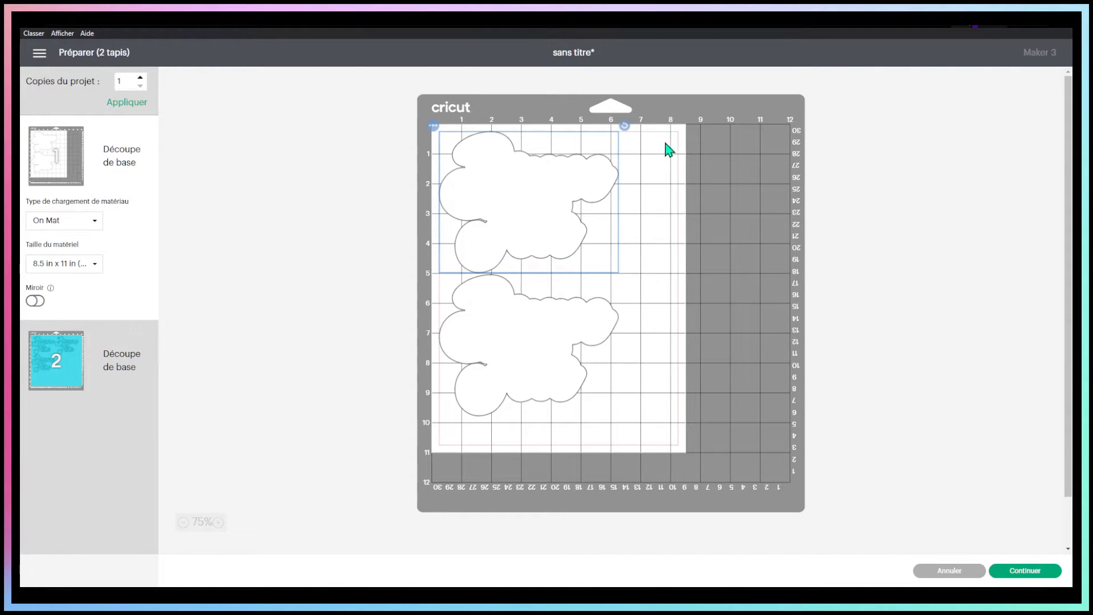
pyautogui.click(123, 354)
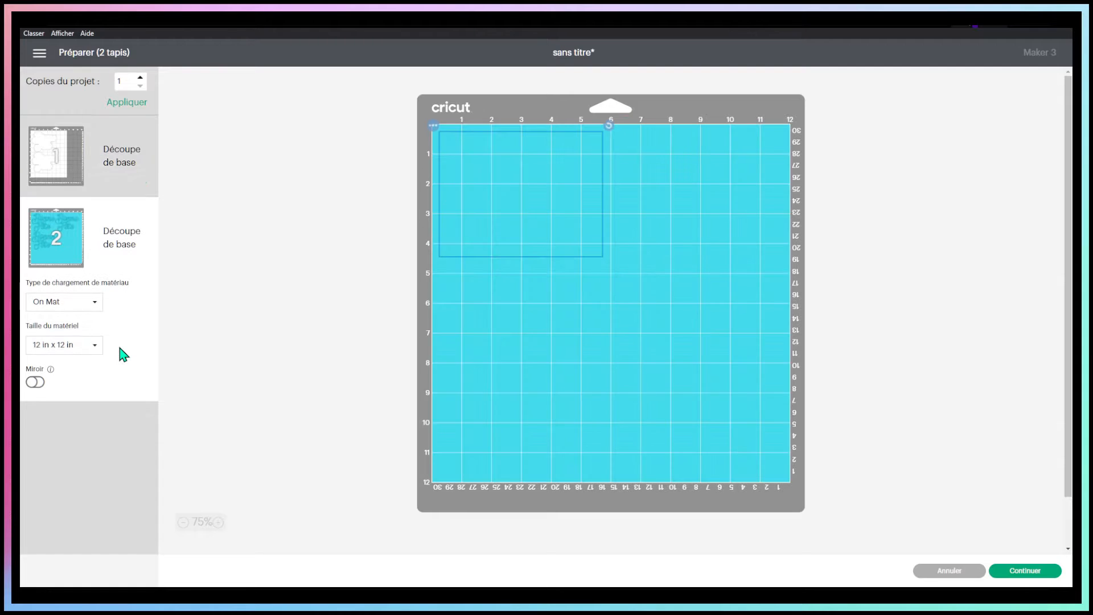
pyautogui.click(85, 345)
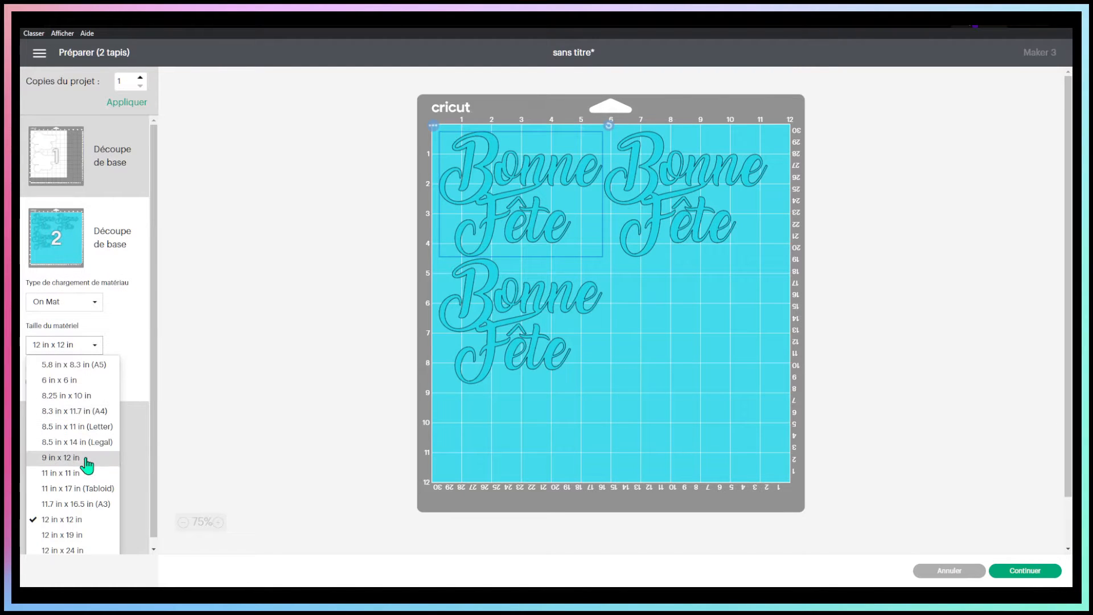
pyautogui.click(90, 428)
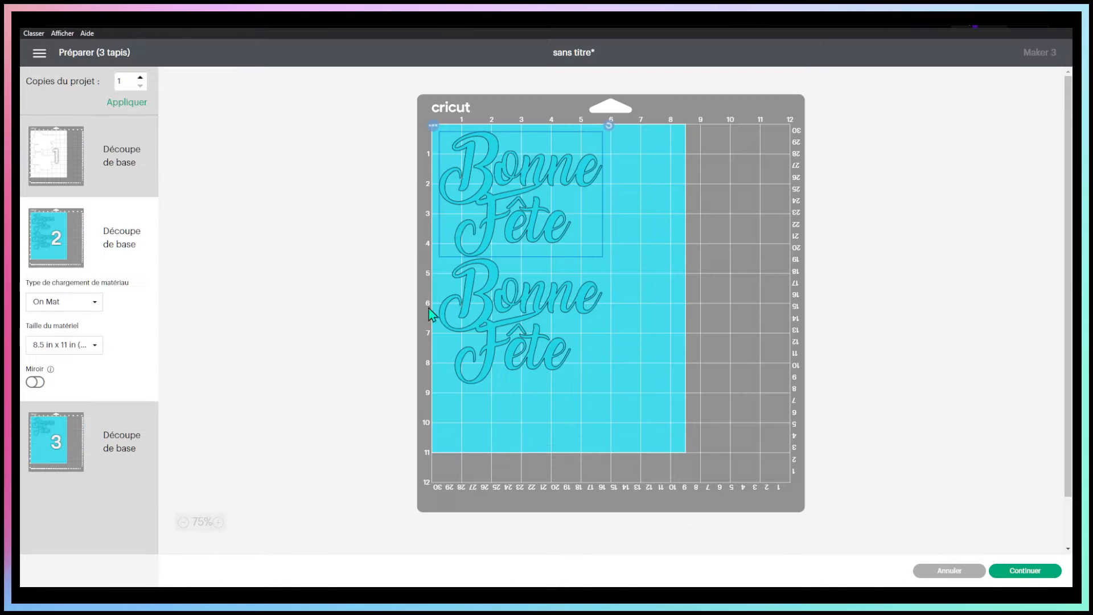
# On mat 2, rotate the lower "Bonne Fête" lettering a quarter turn clockwise and move it against the sheet's left margin
pyautogui.click(108, 438)
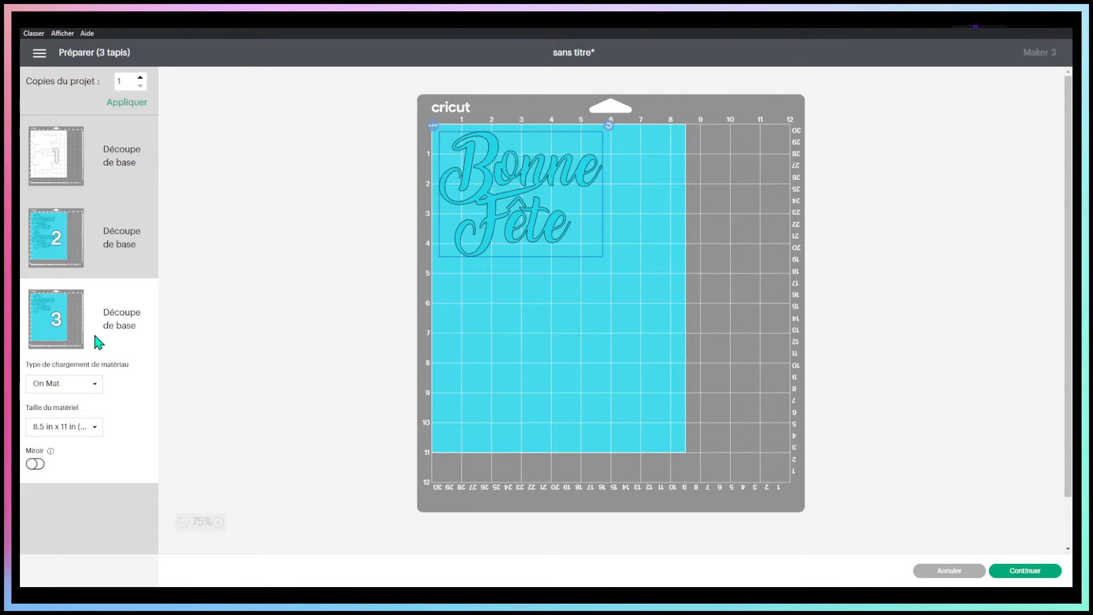
pyautogui.click(103, 225)
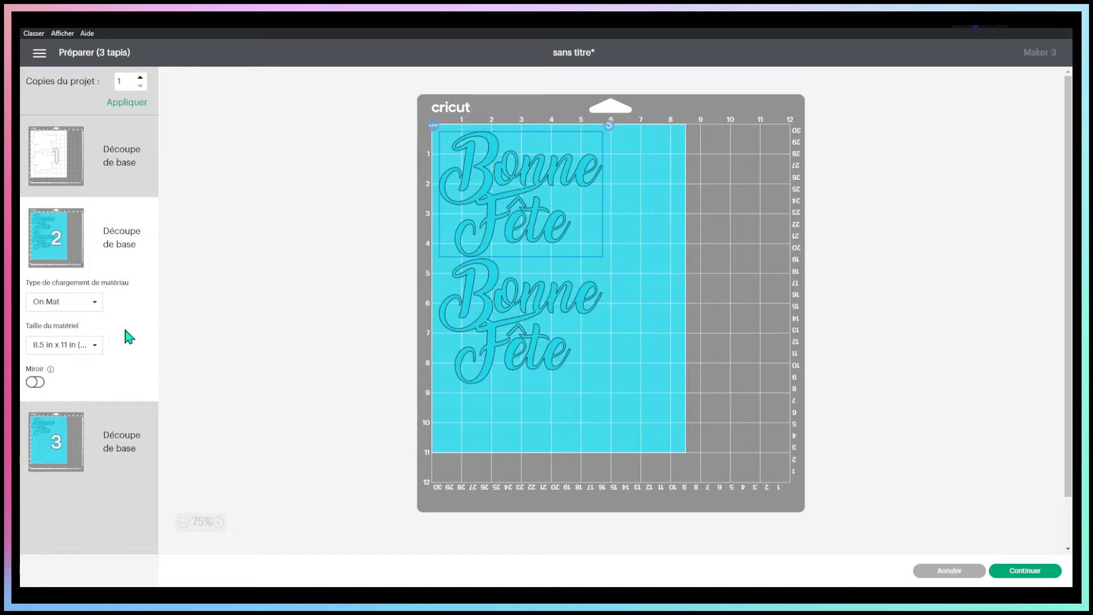
pyautogui.click(544, 302)
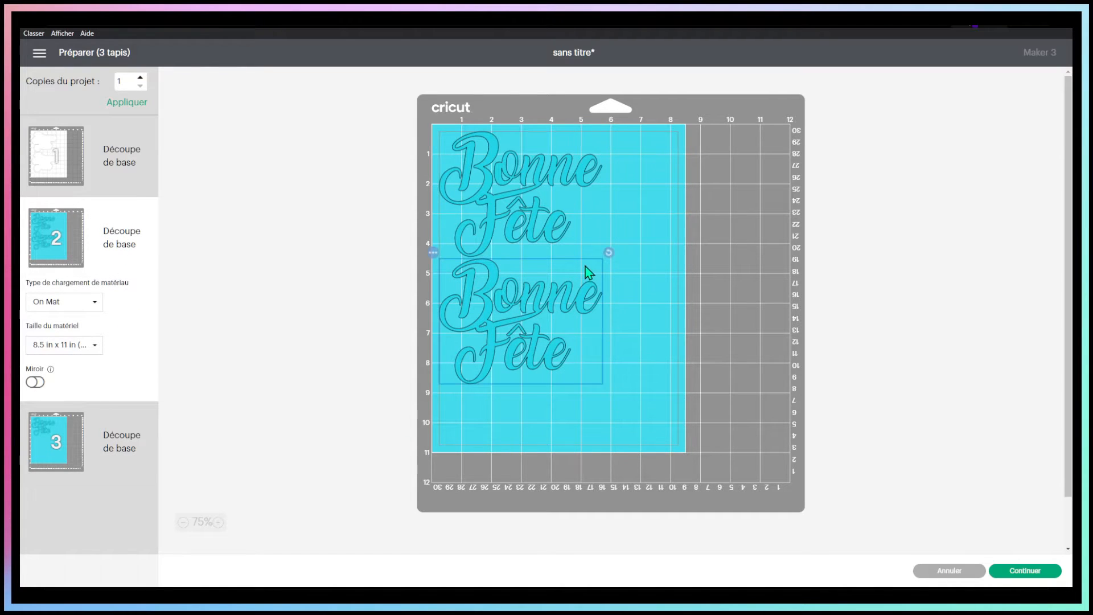
pyautogui.moveTo(609, 252); pyautogui.dragTo(589, 408)
pyautogui.moveTo(495, 340); pyautogui.dragTo(486, 319)
# Move the single "Bonne Fête" lettering from mat 3 onto mat 2
pyautogui.click(114, 421)
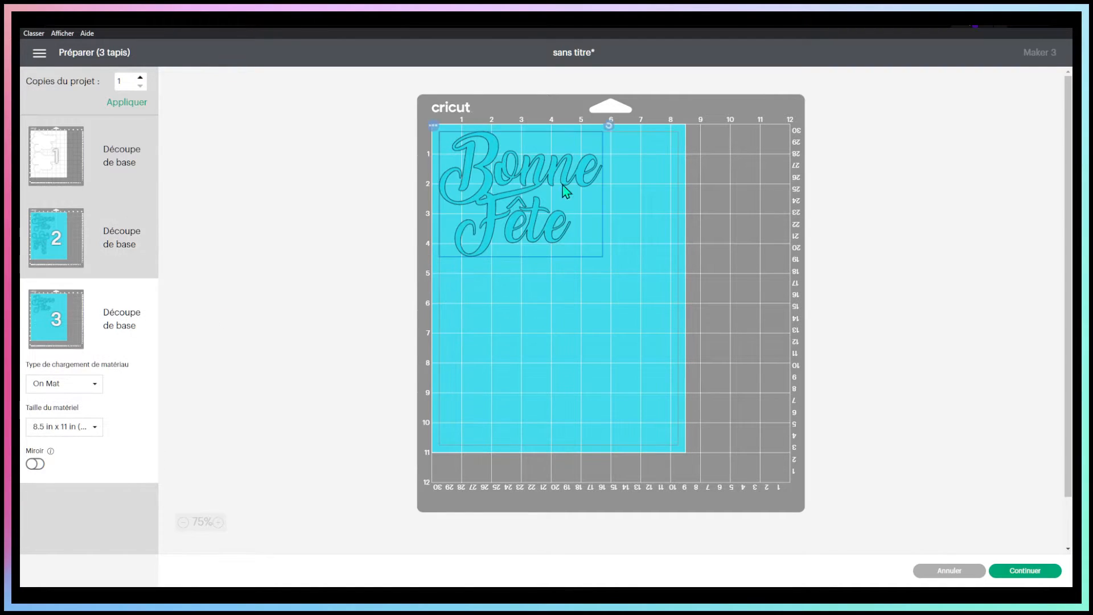
pyautogui.click(433, 125)
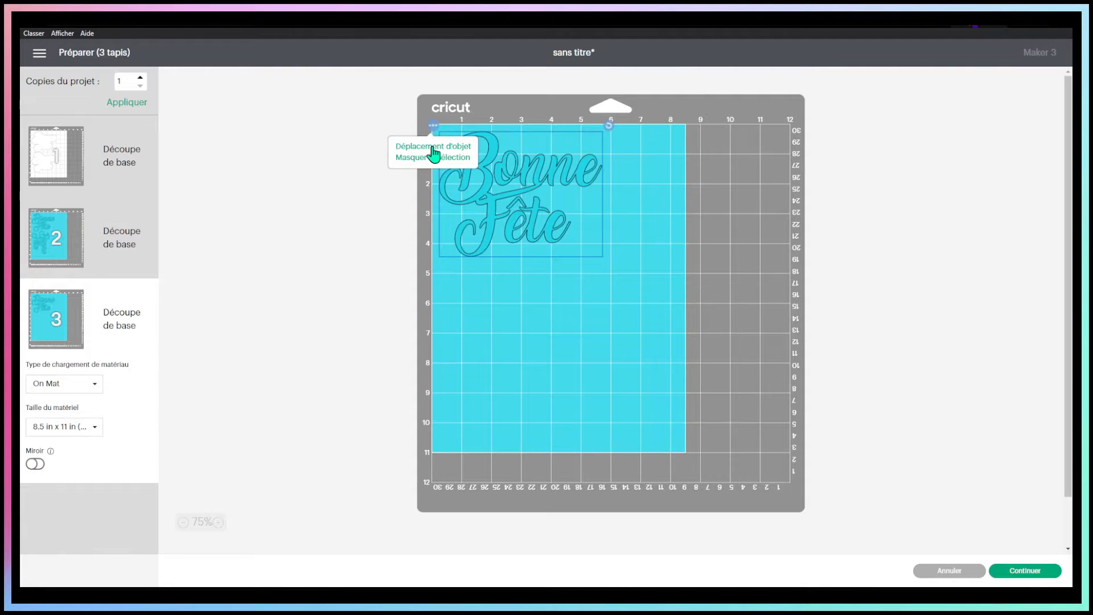
pyautogui.click(434, 146)
pyautogui.click(484, 163)
pyautogui.click(751, 245)
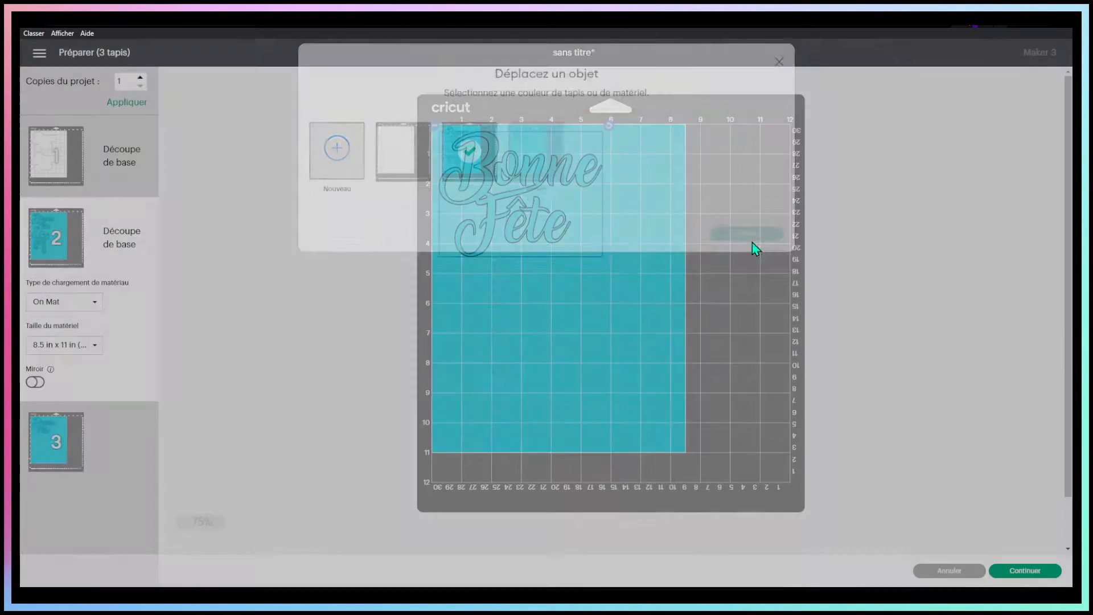
# Rotate the moved lettering a quarter turn counterclockwise and fit it beside the other rotated lettering on the lower half of the sheet
pyautogui.moveTo(530, 251); pyautogui.dragTo(604, 380)
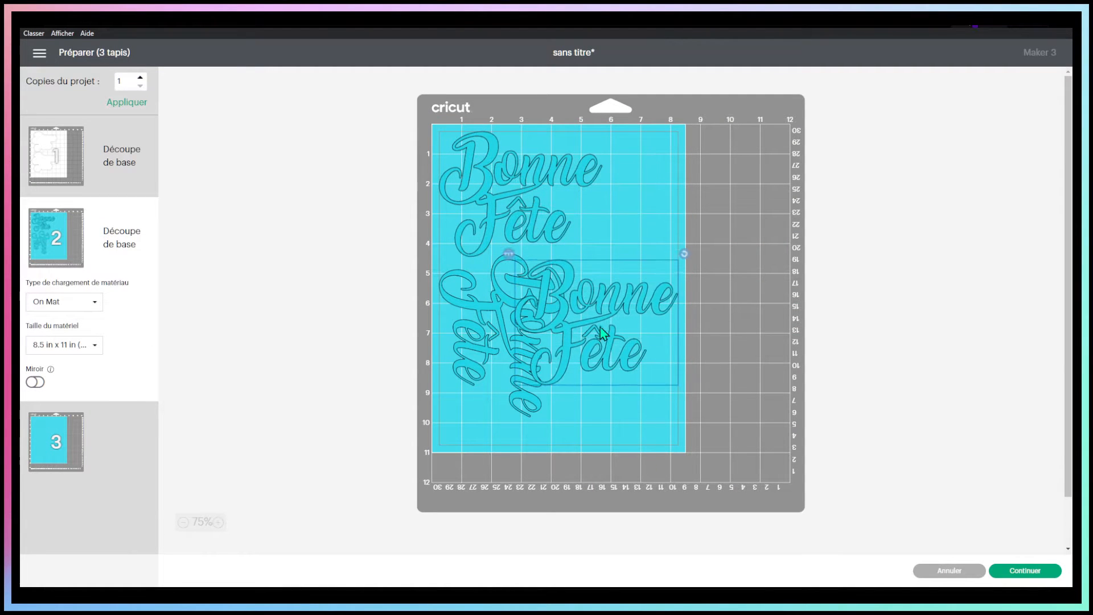
pyautogui.moveTo(686, 264); pyautogui.dragTo(515, 188)
pyautogui.moveTo(602, 332); pyautogui.dragTo(620, 347)
pyautogui.click(619, 441)
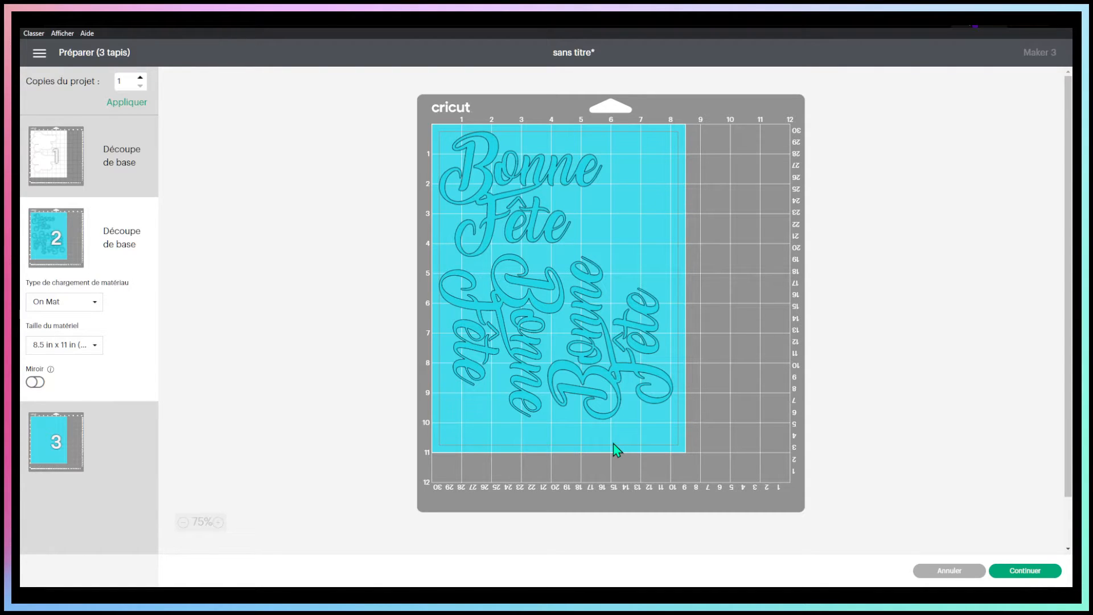
# Return to the canvas and duplicate the upper white backing layer twice
pyautogui.click(143, 174)
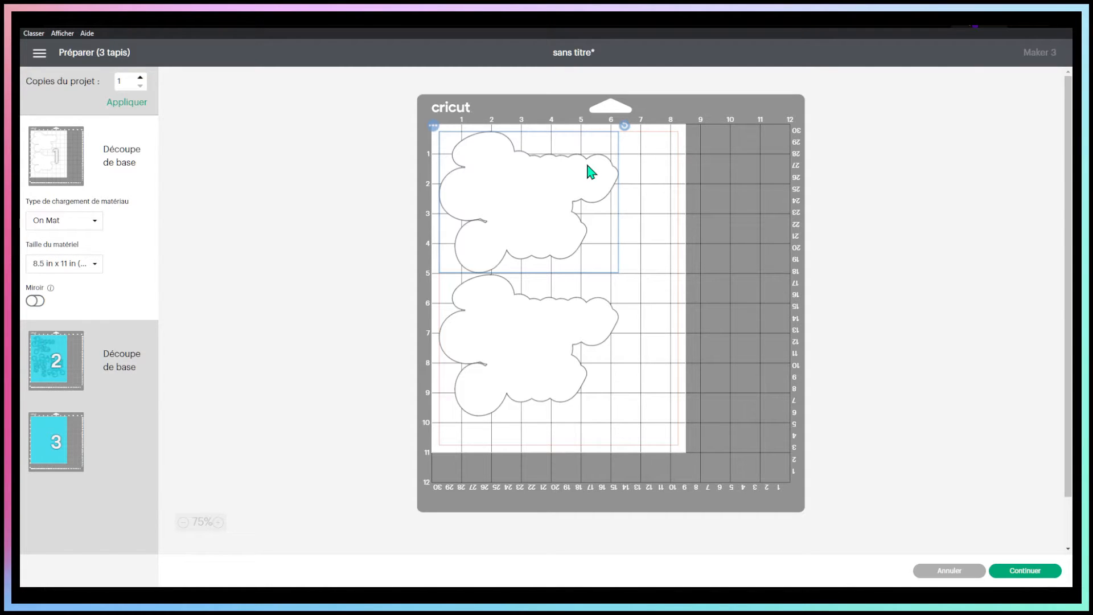
pyautogui.click(947, 577)
pyautogui.click(1003, 261)
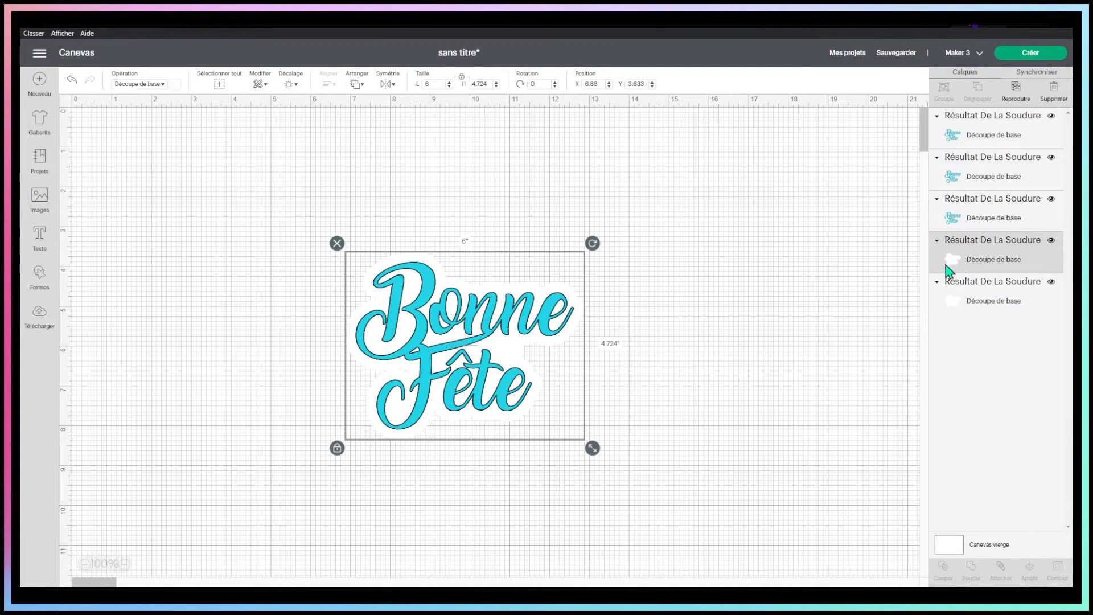
pyautogui.click(1016, 93)
pyautogui.click(1016, 92)
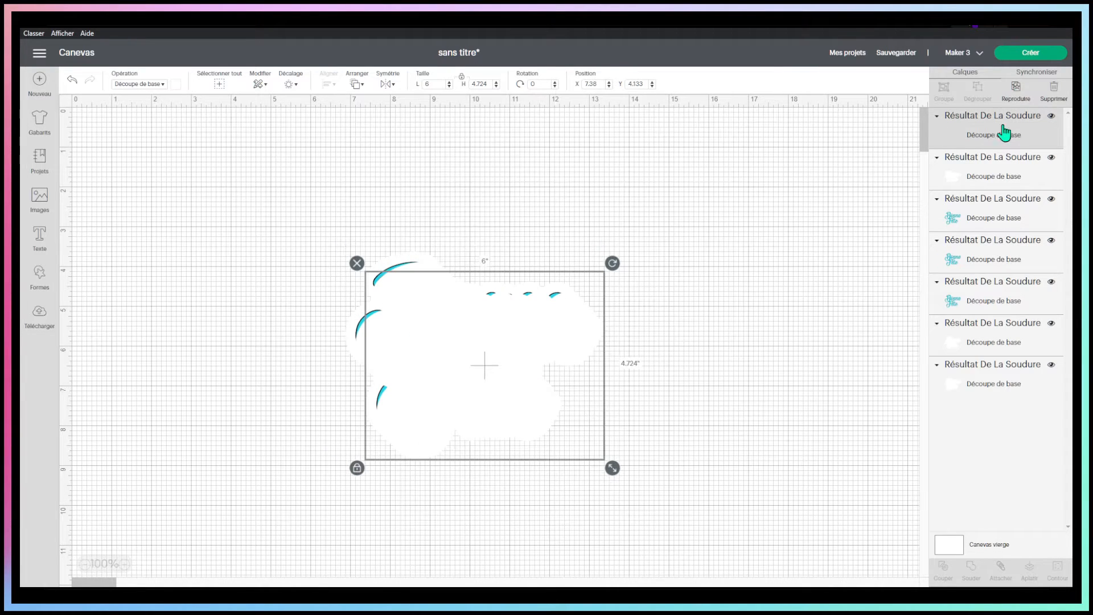
# Set the lowest backing layer to the custom light turquoise colour #7ae6f1
pyautogui.click(959, 389)
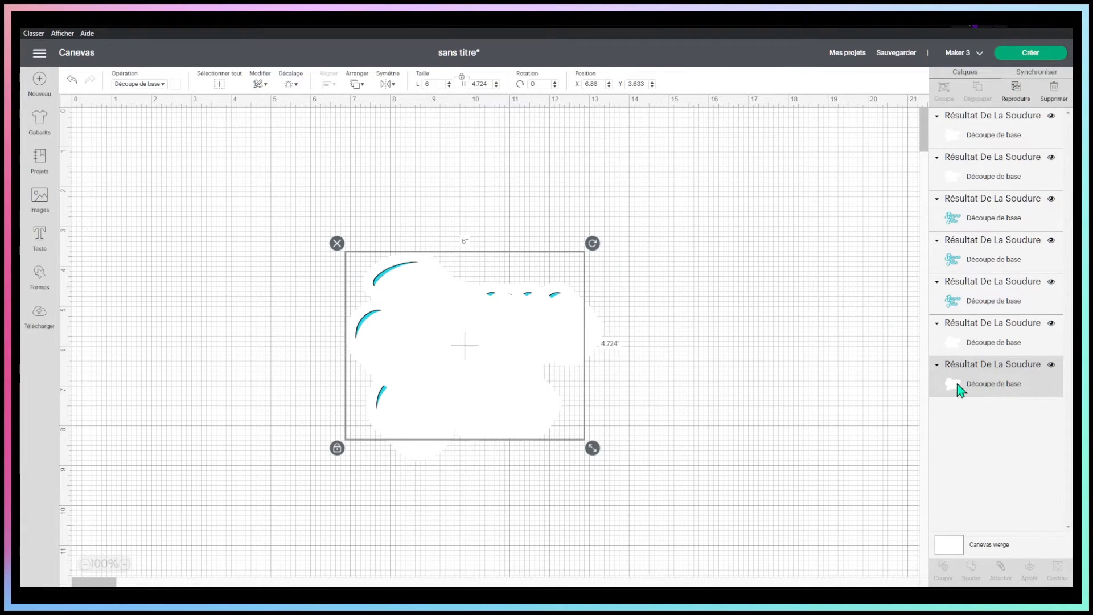
pyautogui.click(176, 85)
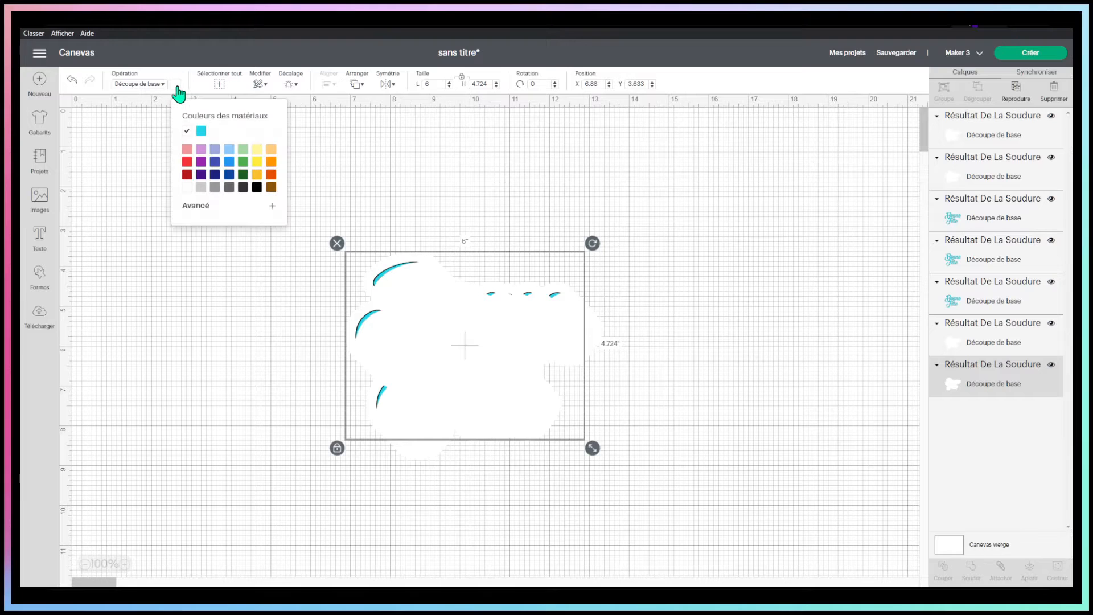
pyautogui.click(201, 131)
pyautogui.click(202, 209)
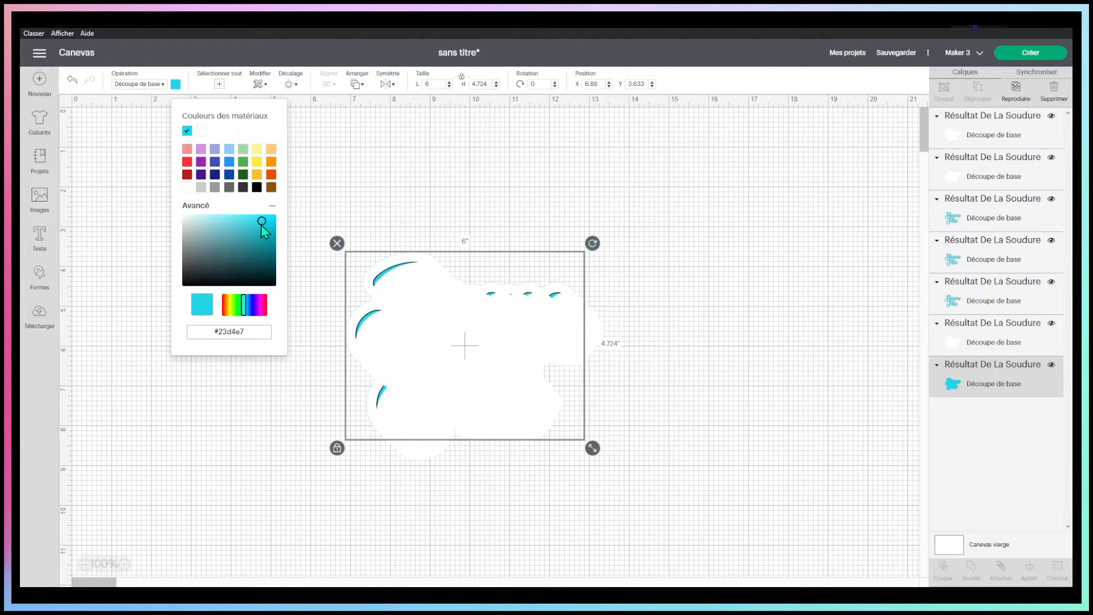
pyautogui.click(229, 219)
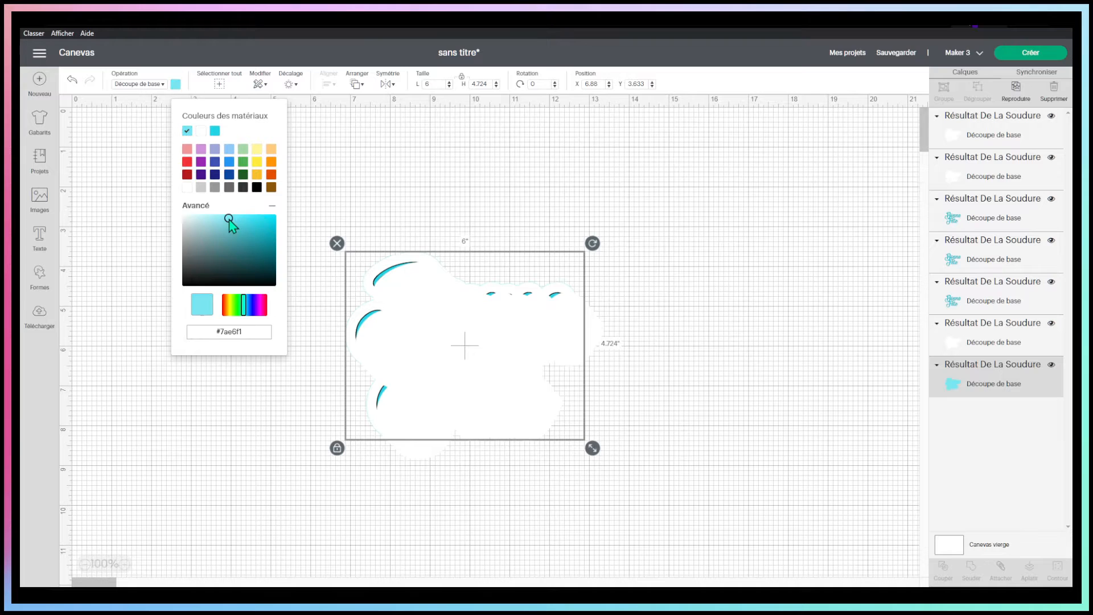
pyautogui.click(723, 285)
# Apply the same light turquoise material colour to the backing layer just above the lowest one
pyautogui.click(1003, 344)
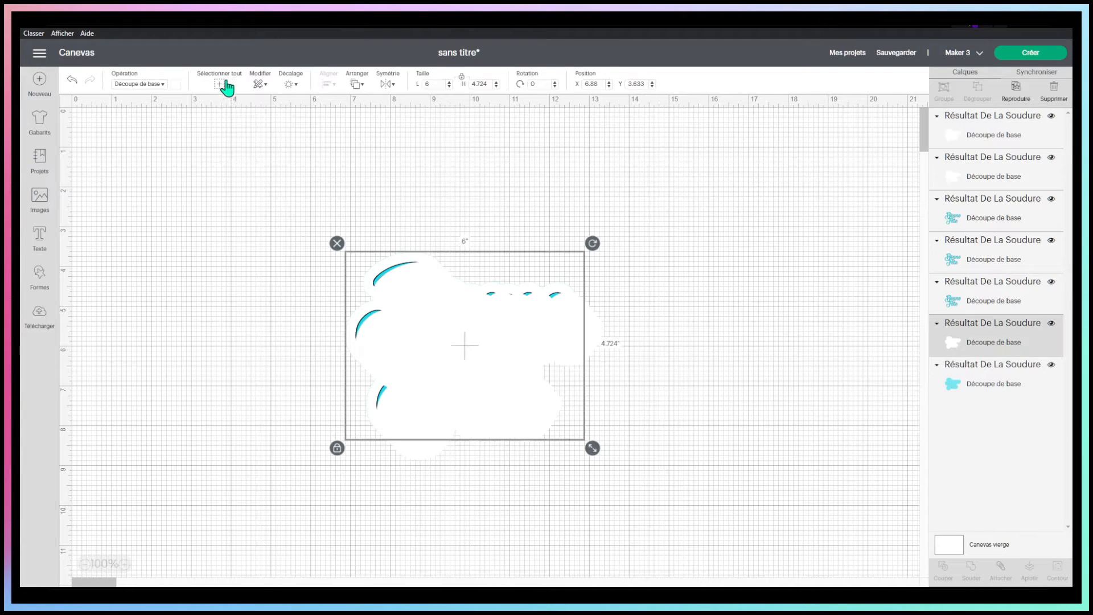
pyautogui.click(176, 84)
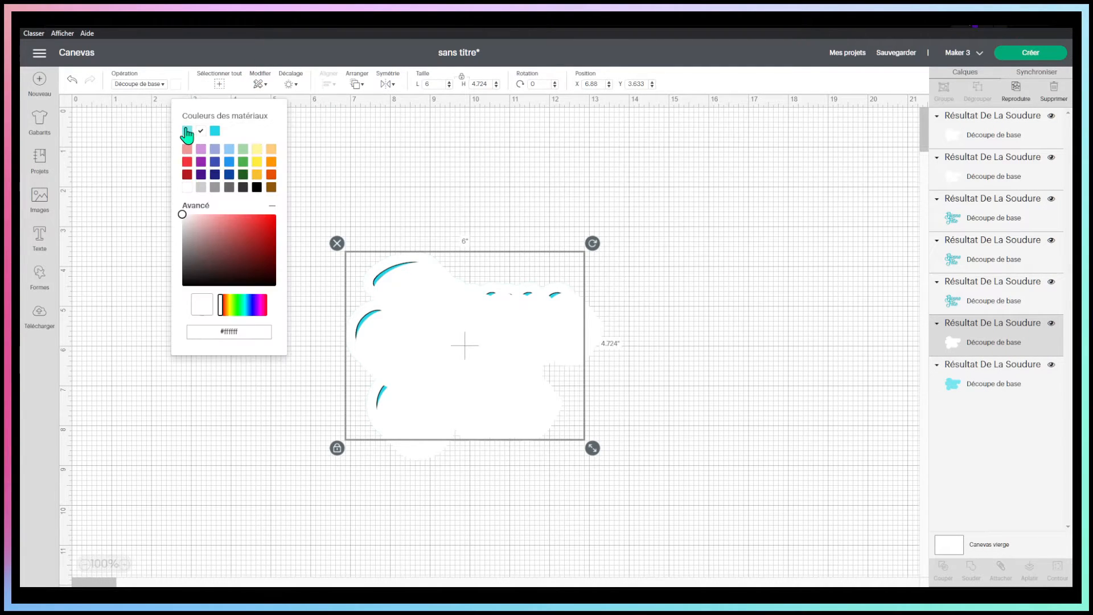
pyautogui.click(183, 134)
pyautogui.click(586, 200)
# Select all the layers and centre them on one another
pyautogui.moveTo(212, 150); pyautogui.dragTo(663, 525)
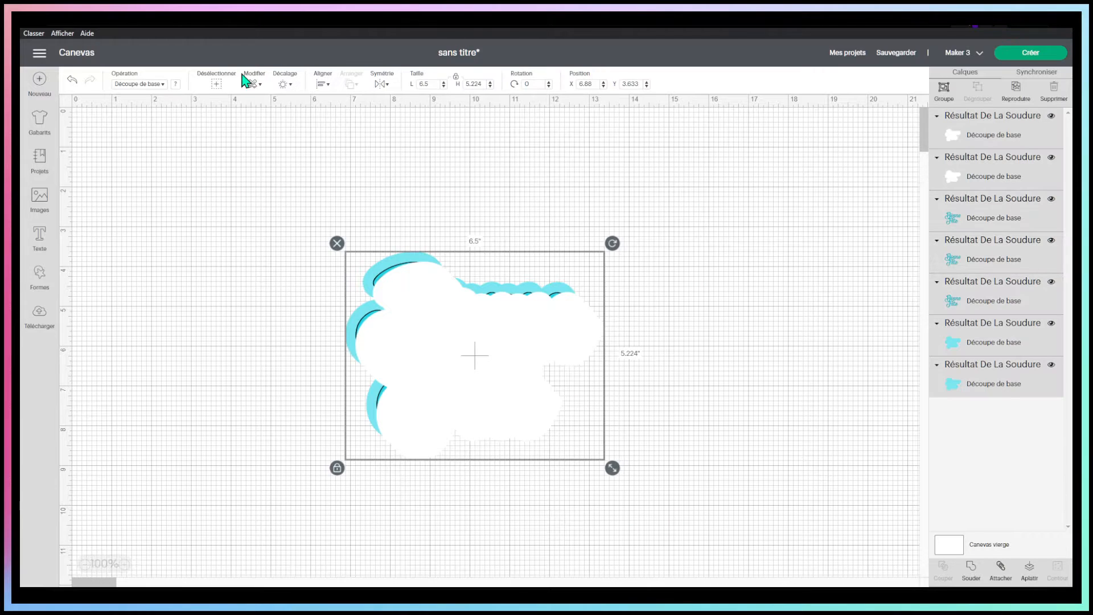
pyautogui.click(323, 84)
pyautogui.click(353, 205)
# Move the two white backing layers to the bottom of the layer stack, beneath the light turquoise backings
pyautogui.click(995, 146)
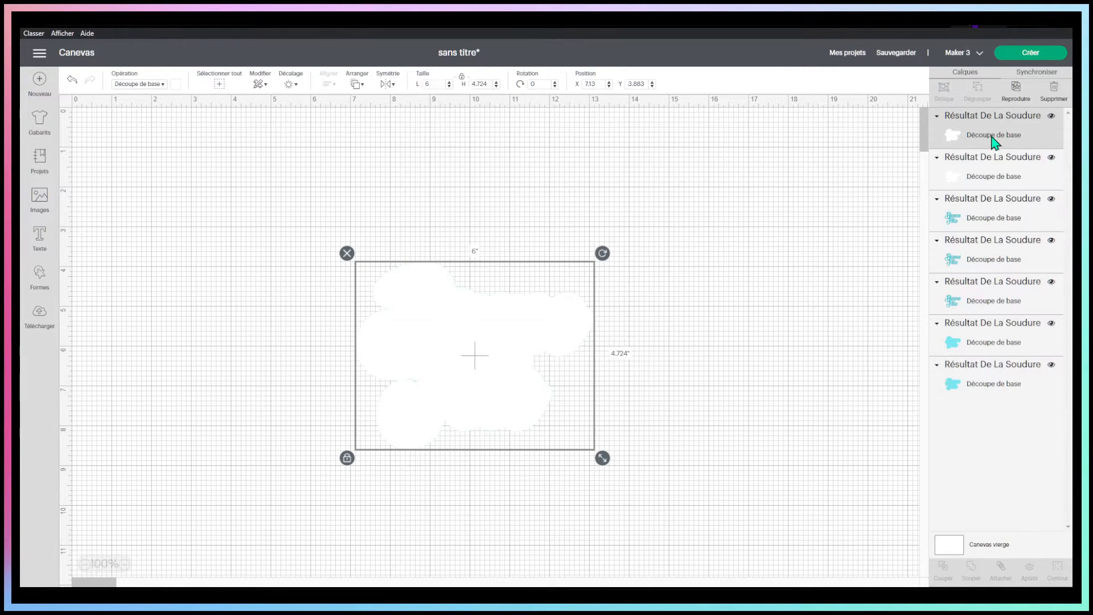
pyautogui.moveTo(992, 134); pyautogui.dragTo(1001, 378)
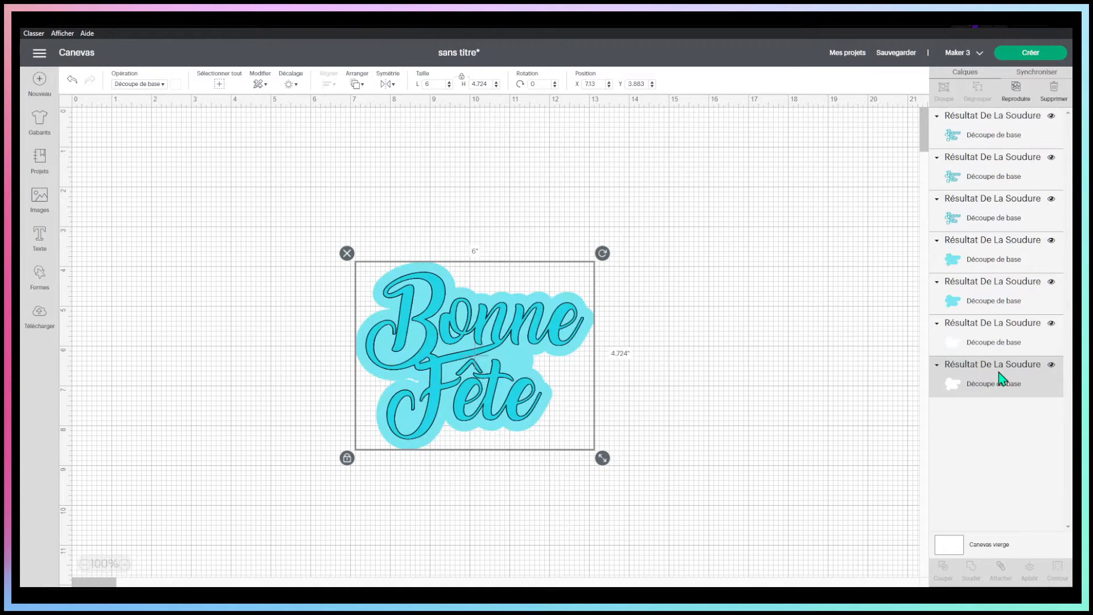
pyautogui.click(733, 239)
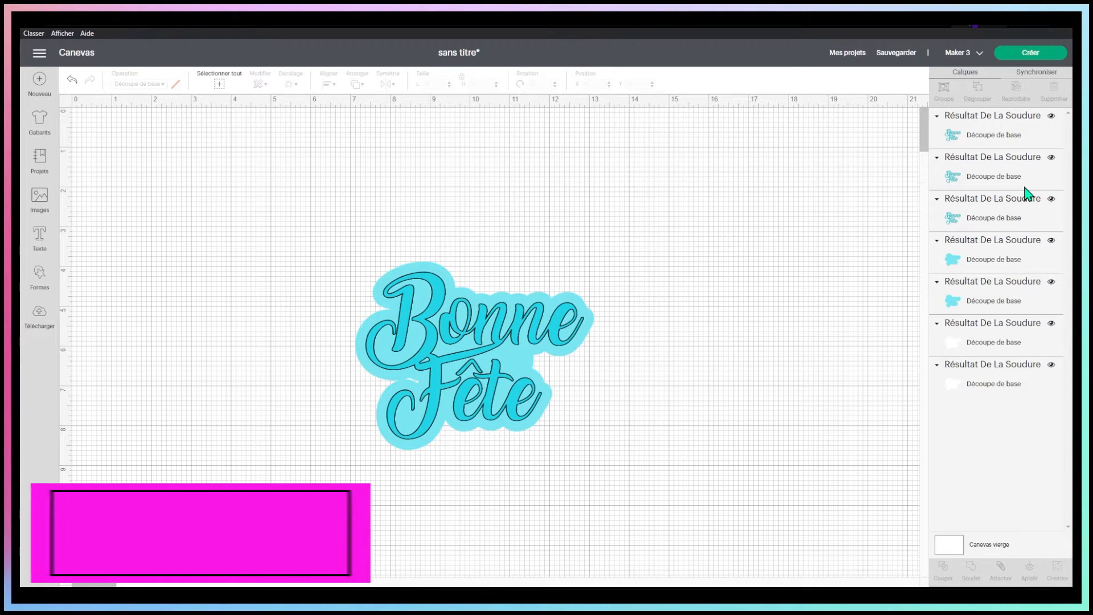
# Send the seven-layer project to the cutting preparation and choose to load all materials on the mat
pyautogui.click(1040, 49)
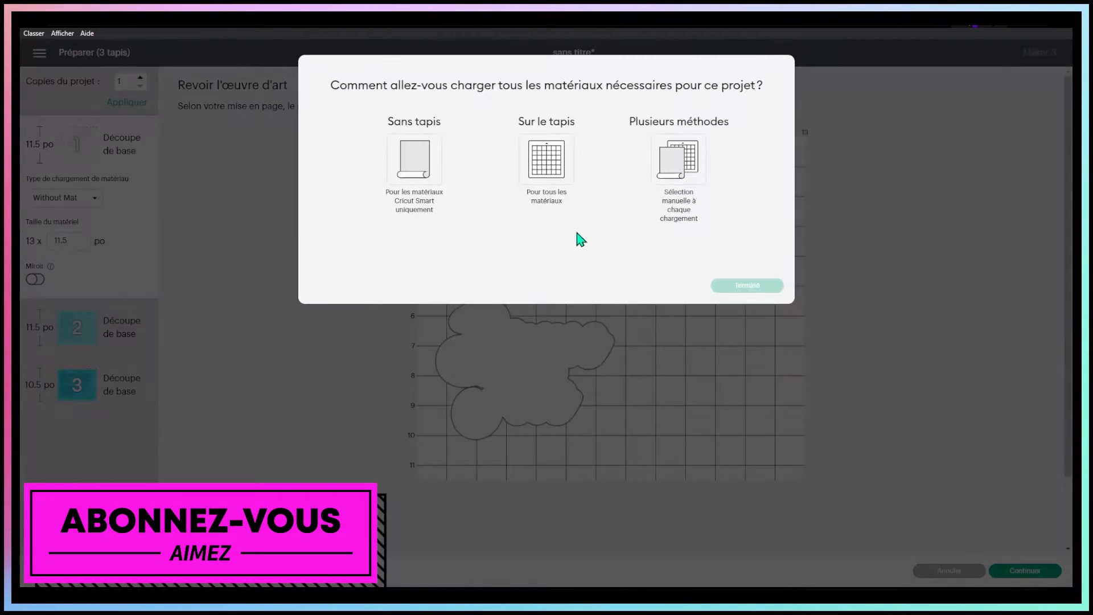
pyautogui.click(546, 162)
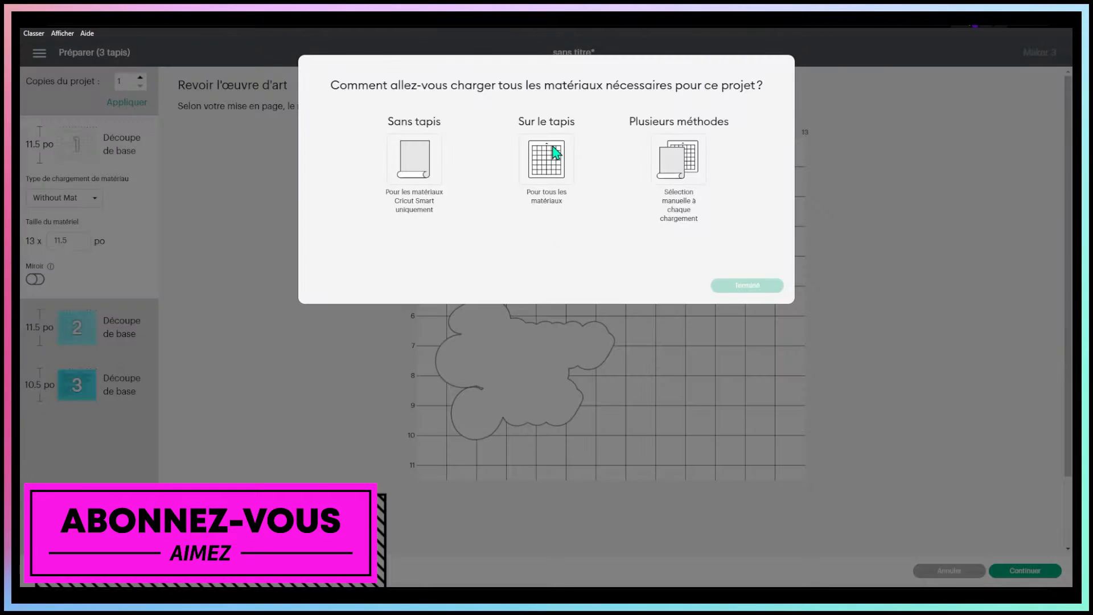
pyautogui.click(747, 286)
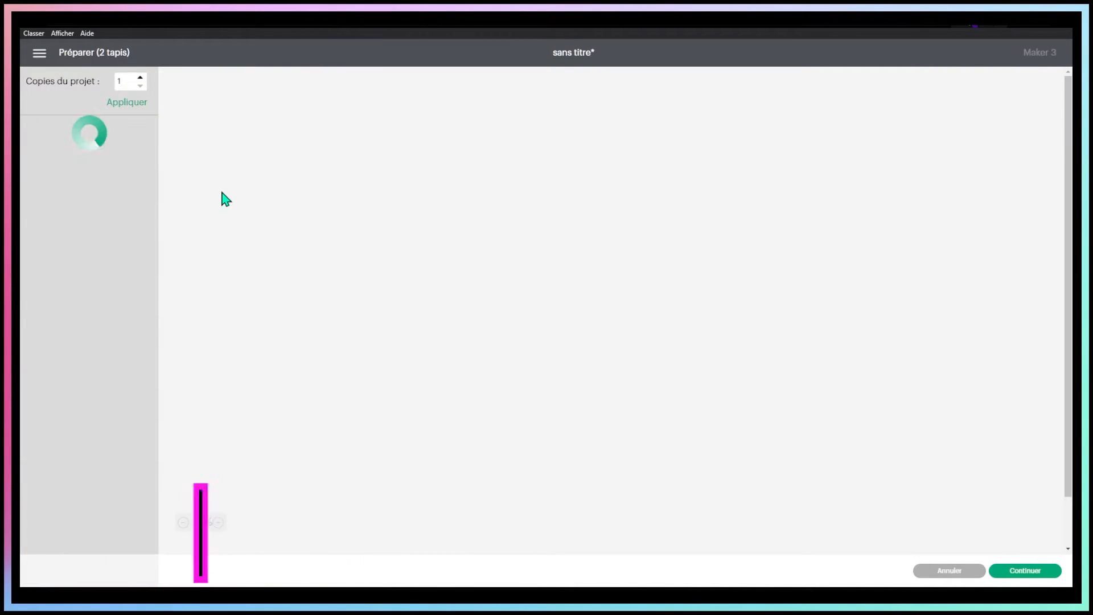
# Set the material size to 8.5 in x 11 in (Letter) for the white backing mat and the turquoise lettering mat
pyautogui.click(62, 266)
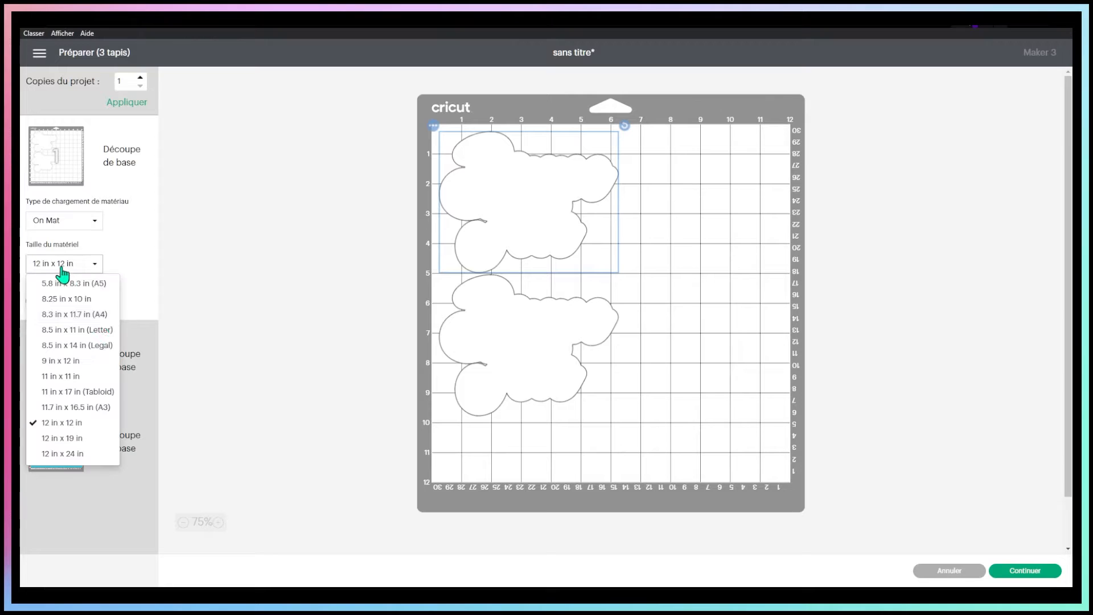
pyautogui.click(92, 332)
pyautogui.click(114, 341)
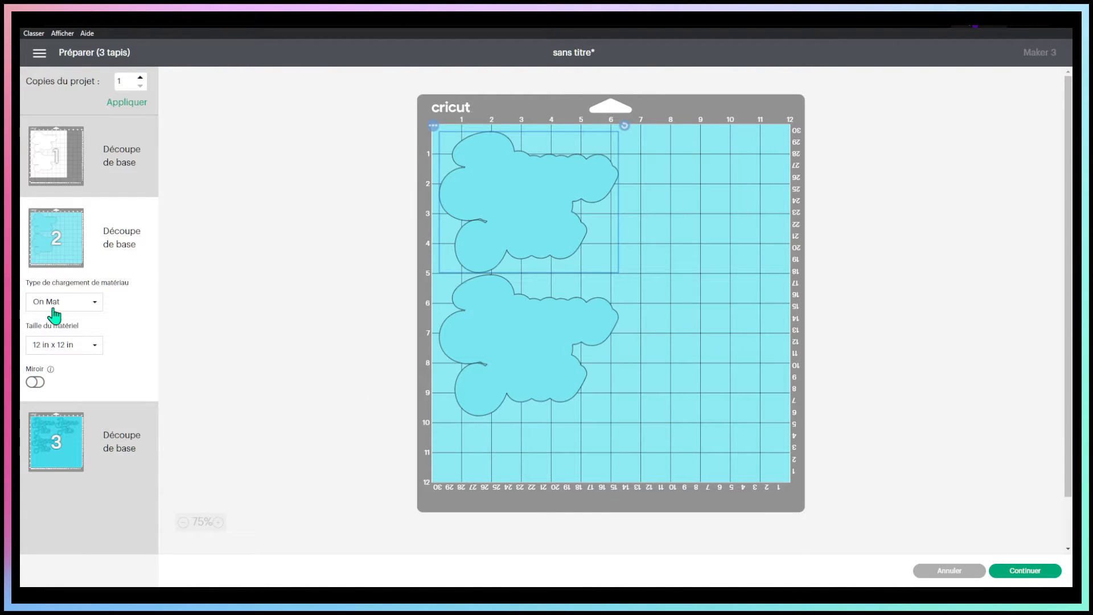
pyautogui.click(112, 434)
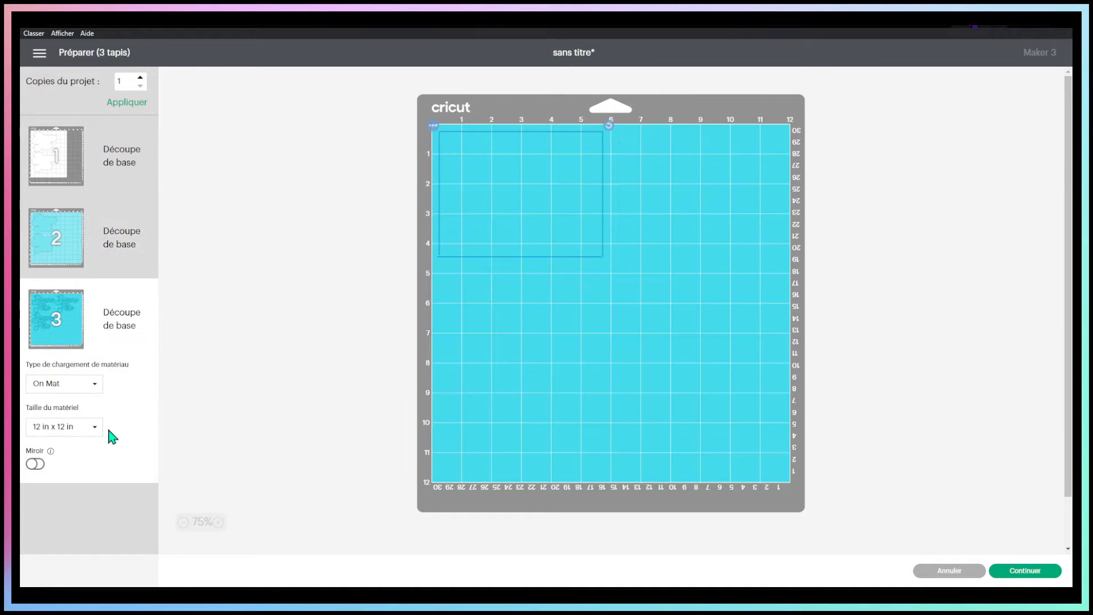
pyautogui.click(81, 432)
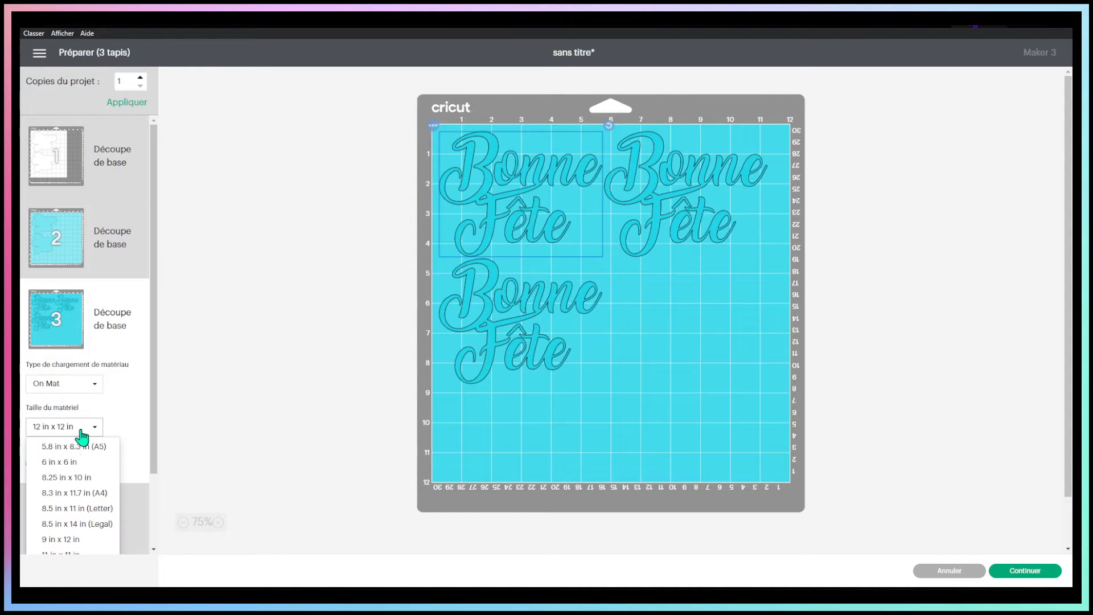
pyautogui.click(94, 512)
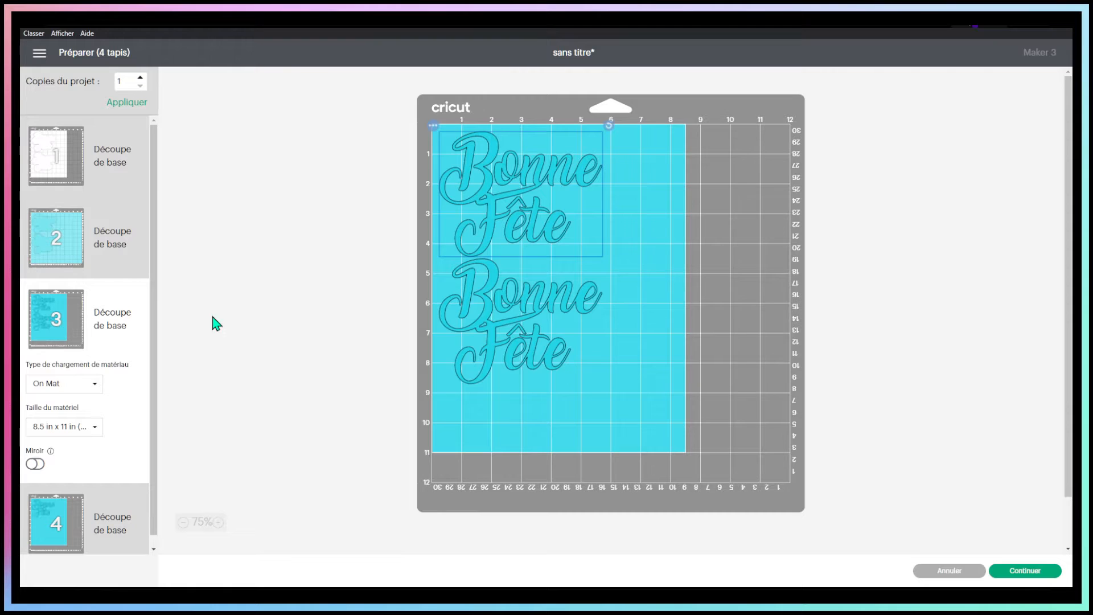
# Move the single "Bonne Fête" lettering from mat 4 to the turquoise mat 3 that holds the other two
pyautogui.scroll(-1, 214, 319)
pyautogui.click(64, 513)
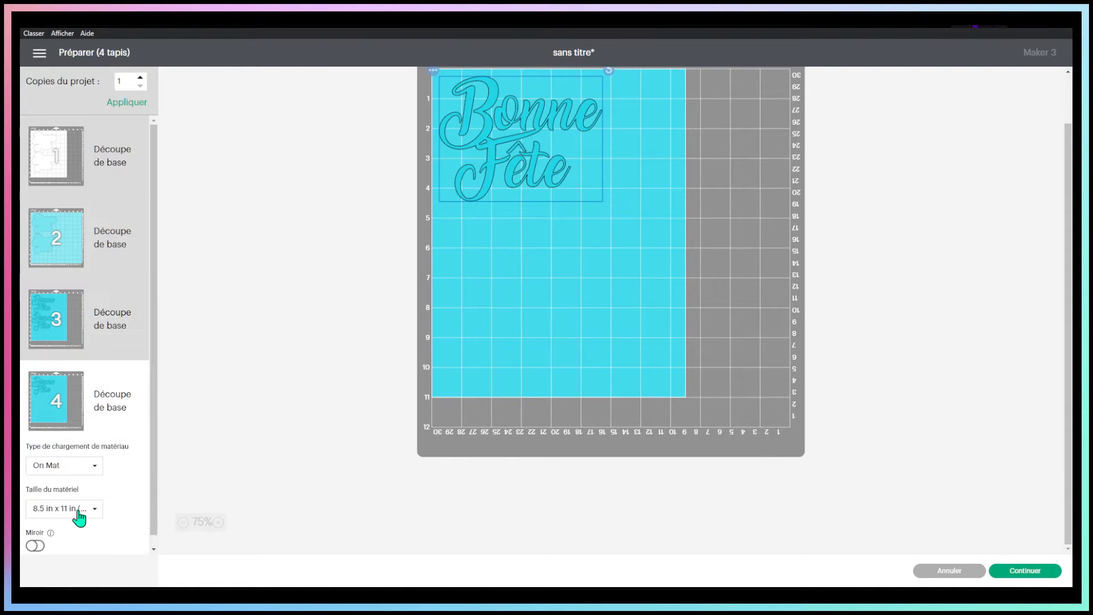
pyautogui.click(433, 73)
pyautogui.click(443, 90)
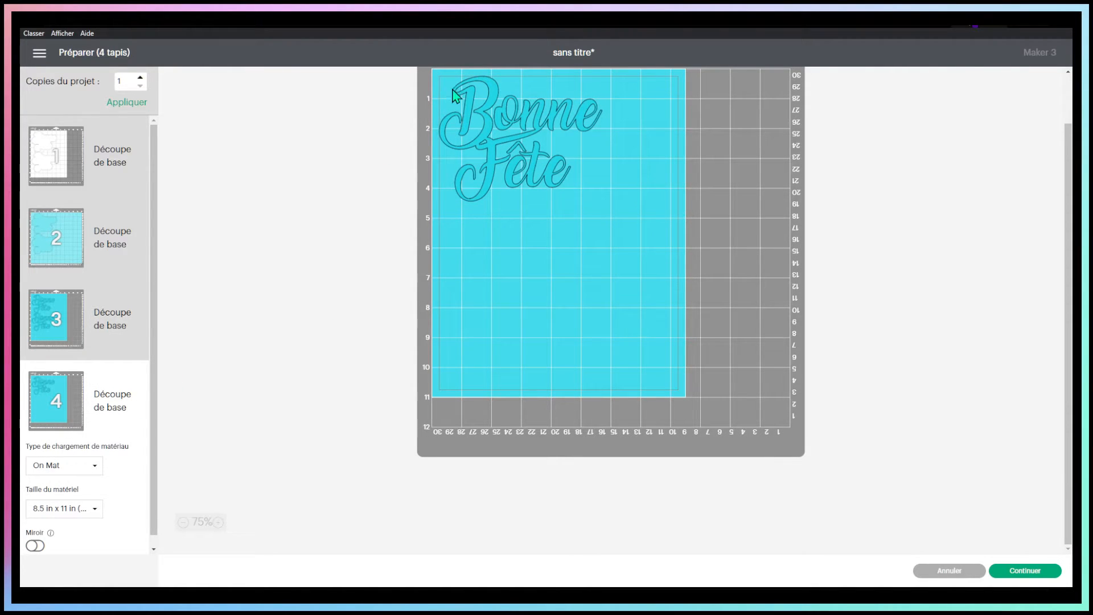
pyautogui.click(454, 94)
pyautogui.click(433, 71)
pyautogui.click(447, 89)
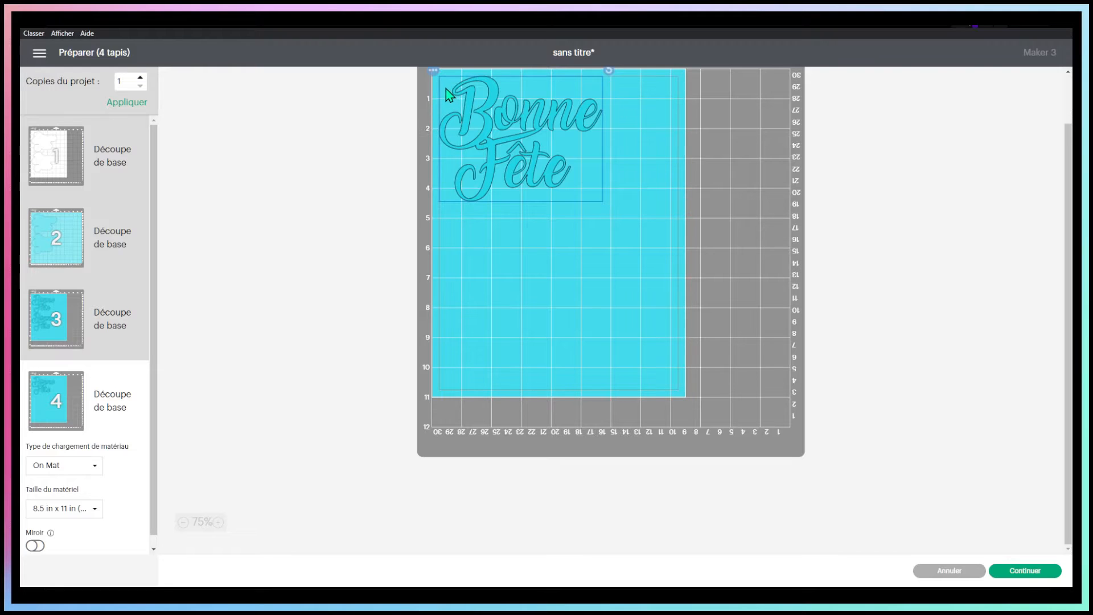
pyautogui.click(434, 71)
pyautogui.click(456, 96)
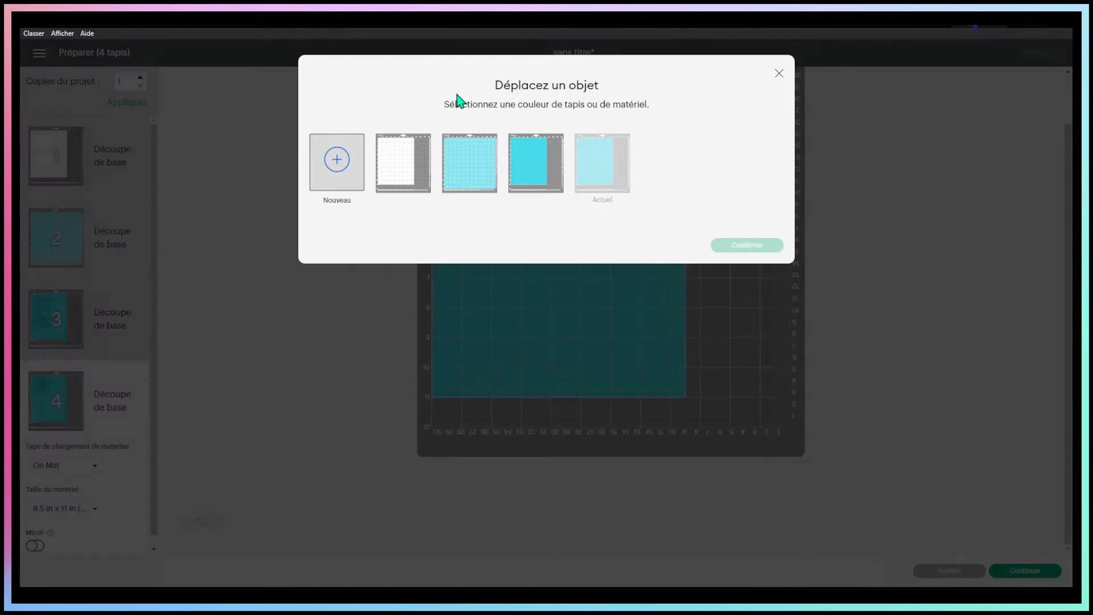
pyautogui.click(535, 170)
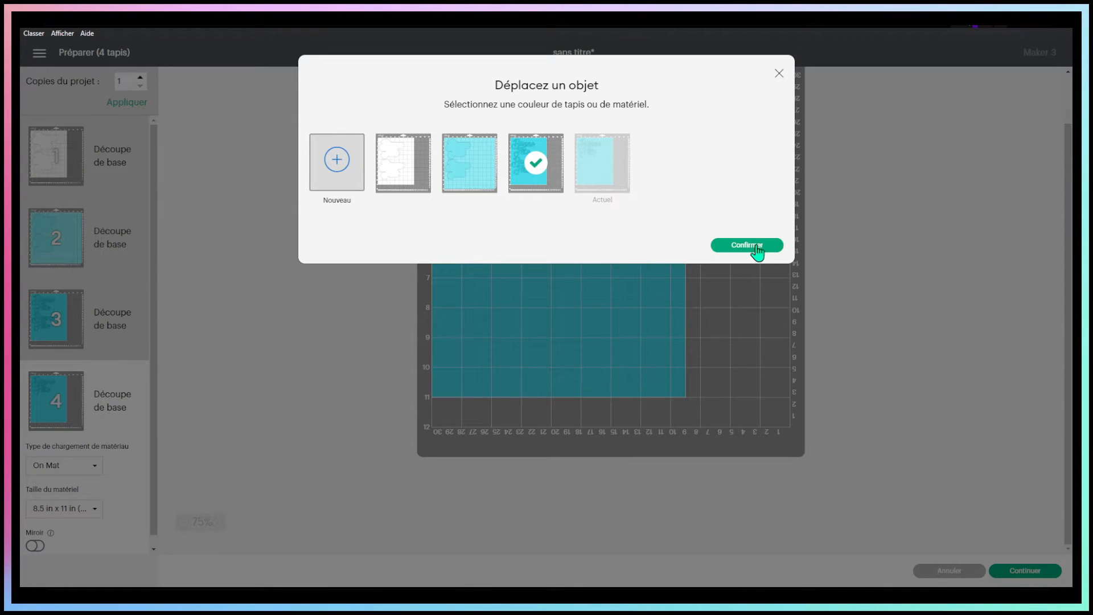
pyautogui.click(746, 245)
# Place the moved lettering at the lower right of the turquoise sheet and rotate the lower-left lettering 90° clockwise
pyautogui.moveTo(504, 130); pyautogui.dragTo(584, 268)
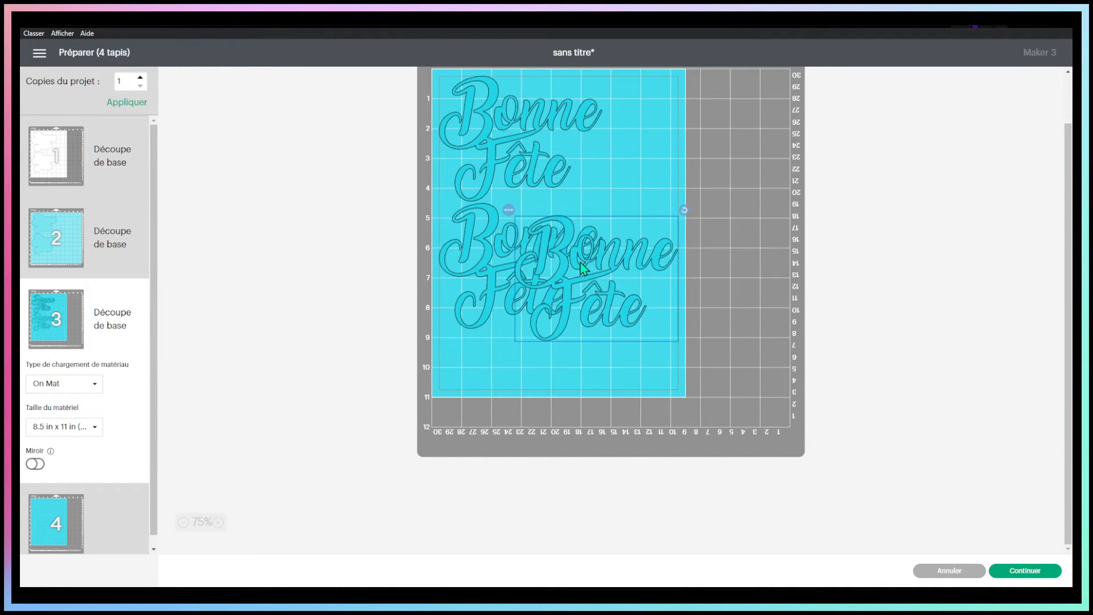
pyautogui.click(480, 222)
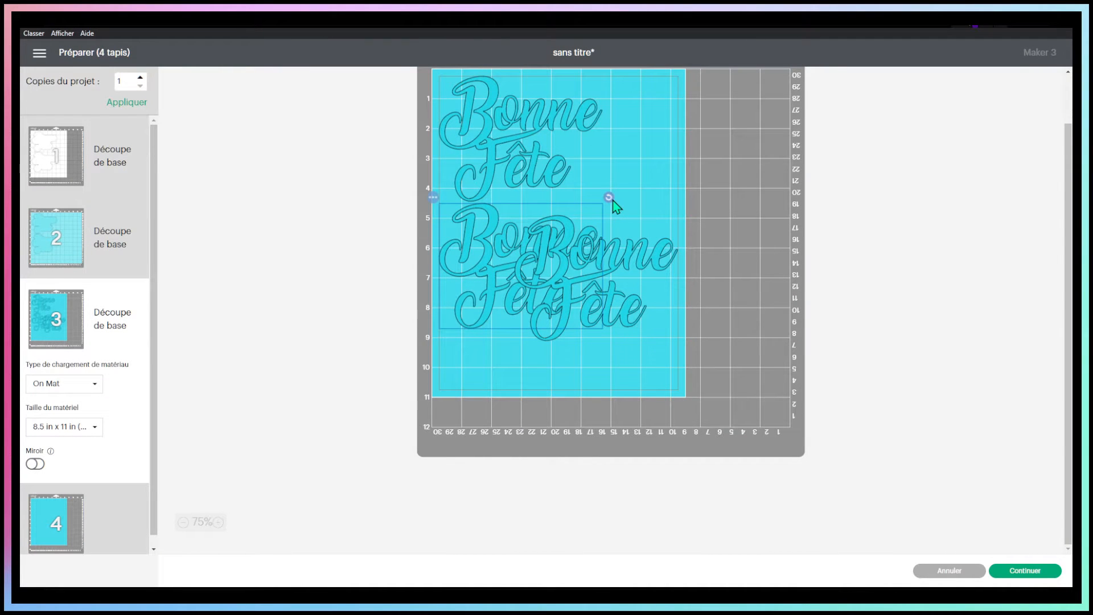
pyautogui.moveTo(611, 199); pyautogui.dragTo(559, 309)
pyautogui.moveTo(501, 238); pyautogui.dragTo(473, 262)
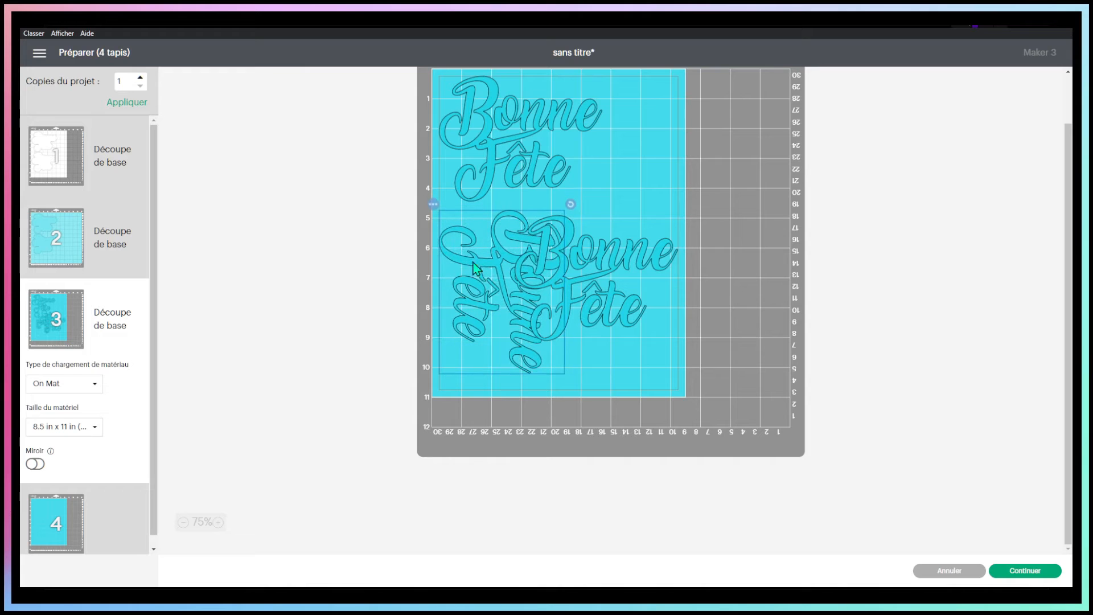
# Rotate the lower-right lettering 90° counterclockwise and nudge both rotated letterings so all three fit on the sheet without overlapping
pyautogui.click(643, 259)
pyautogui.moveTo(685, 210); pyautogui.dragTo(521, 159)
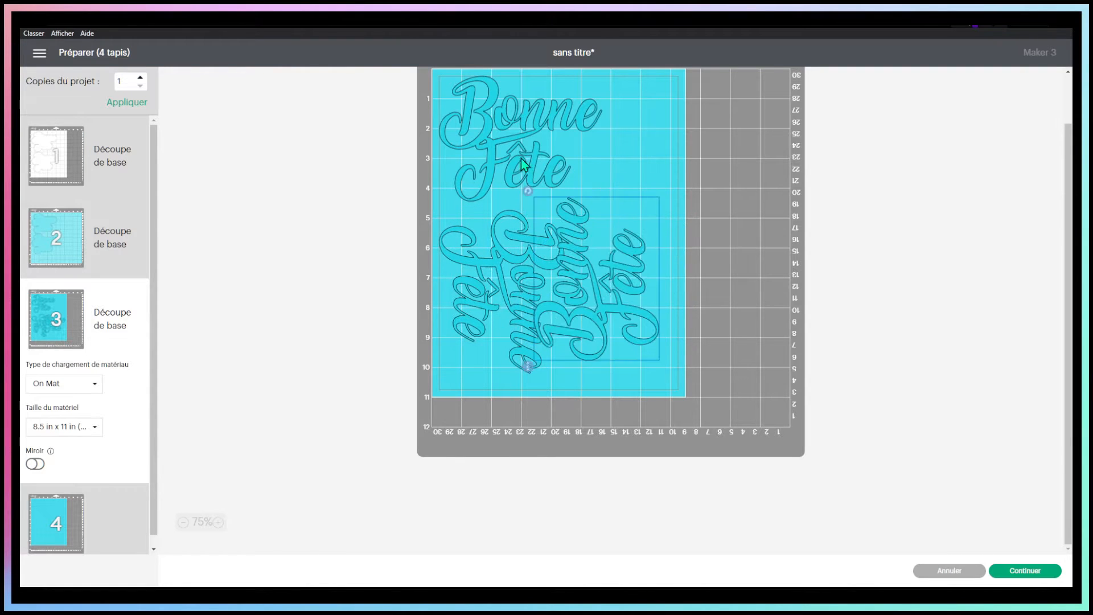
pyautogui.moveTo(583, 279)
pyautogui.mouseDown()
pyautogui.moveTo(598, 288)
pyautogui.moveTo(594, 271)
pyautogui.mouseUp()
pyautogui.click(501, 239)
pyautogui.moveTo(501, 239); pyautogui.dragTo(501, 221)
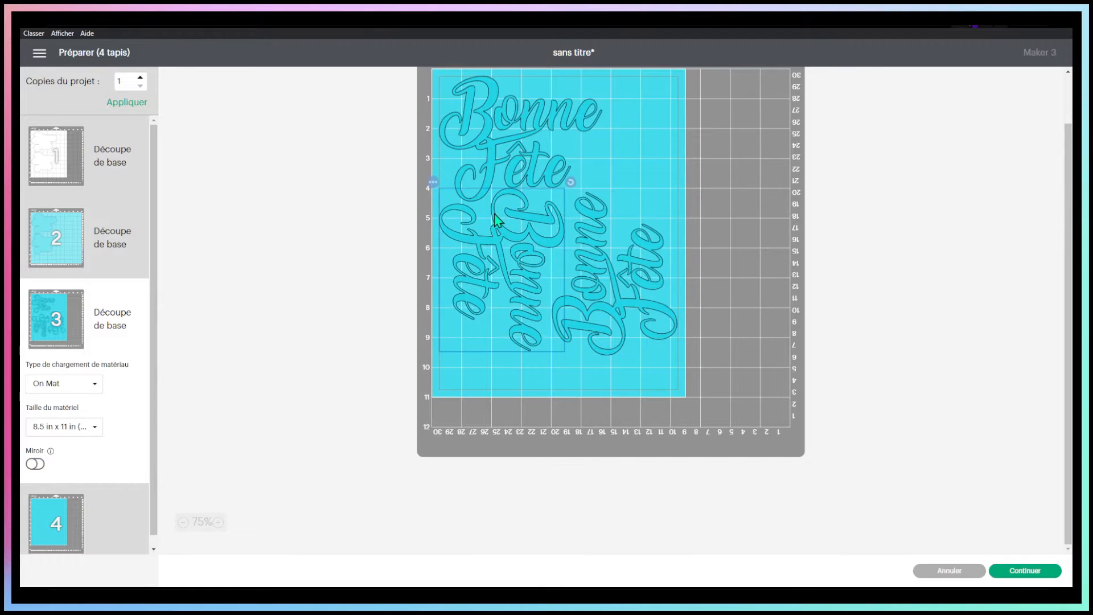
pyautogui.moveTo(634, 256); pyautogui.dragTo(632, 254)
pyautogui.click(598, 358)
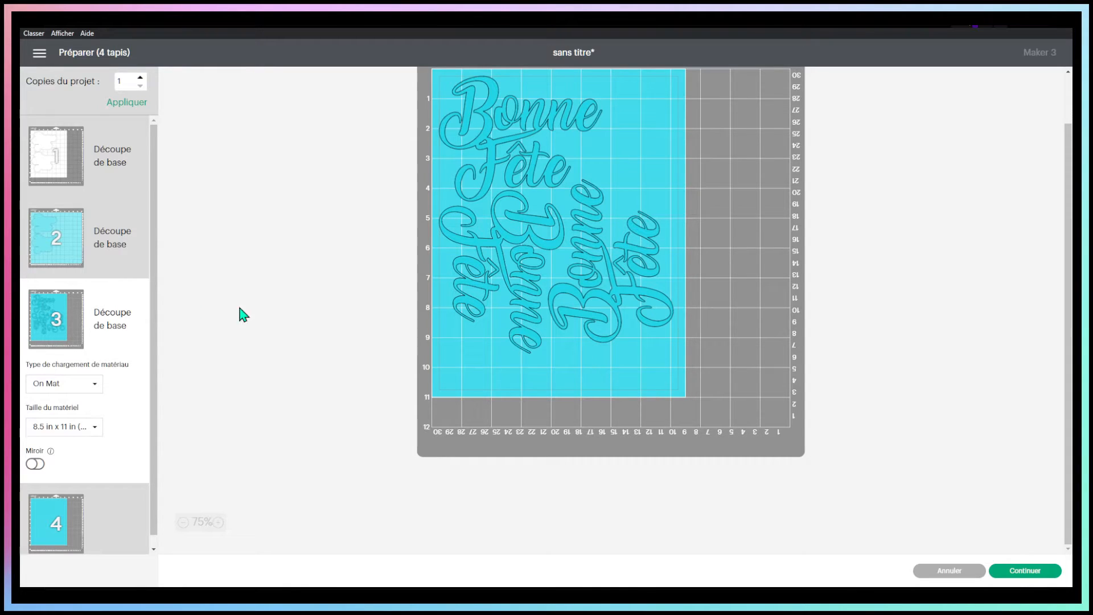
# Move the upper backing of the light turquoise mat onto a new mat with the light red base colour
pyautogui.click(125, 255)
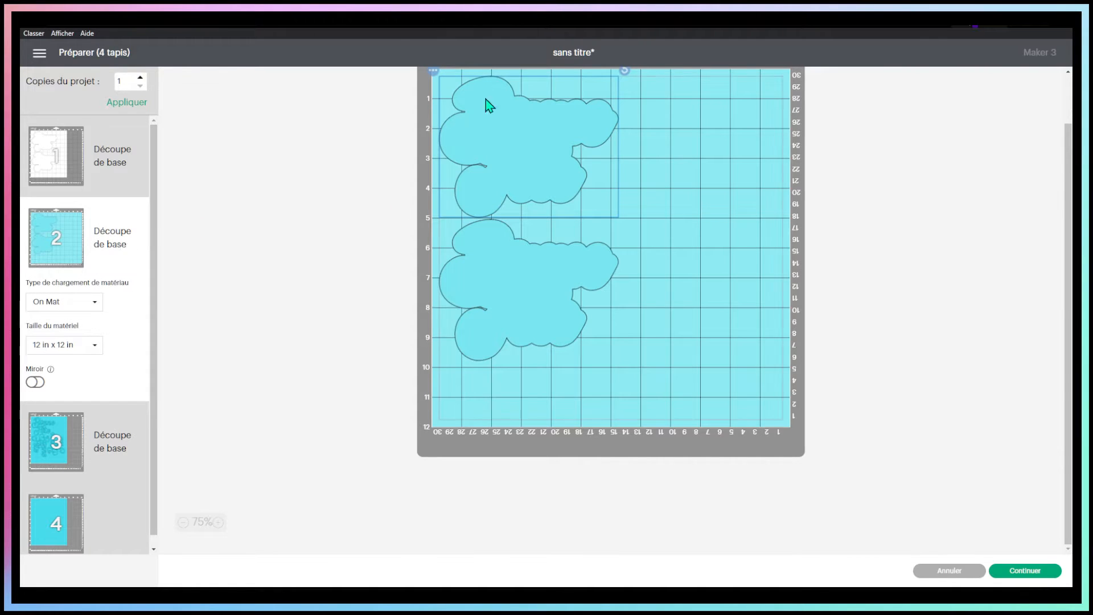
pyautogui.click(433, 70)
pyautogui.click(443, 92)
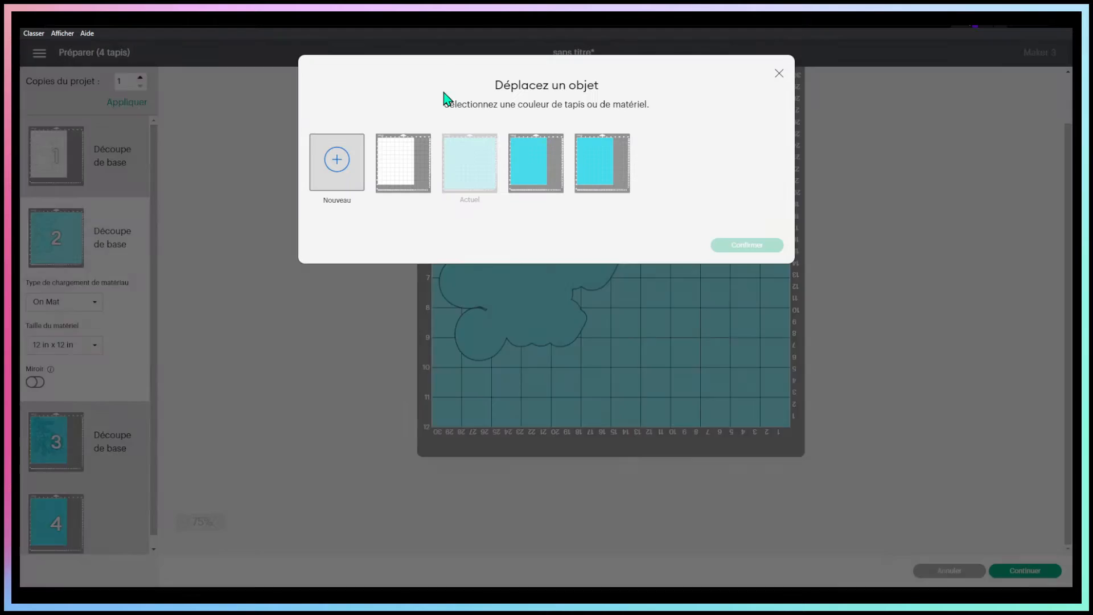
pyautogui.click(342, 159)
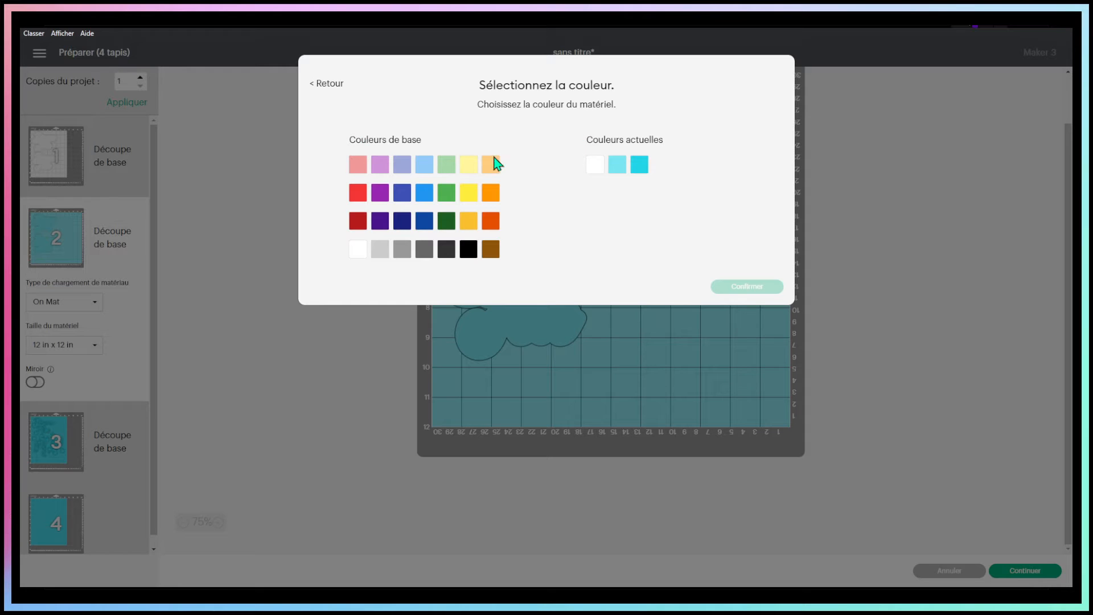
pyautogui.click(359, 166)
pyautogui.click(734, 288)
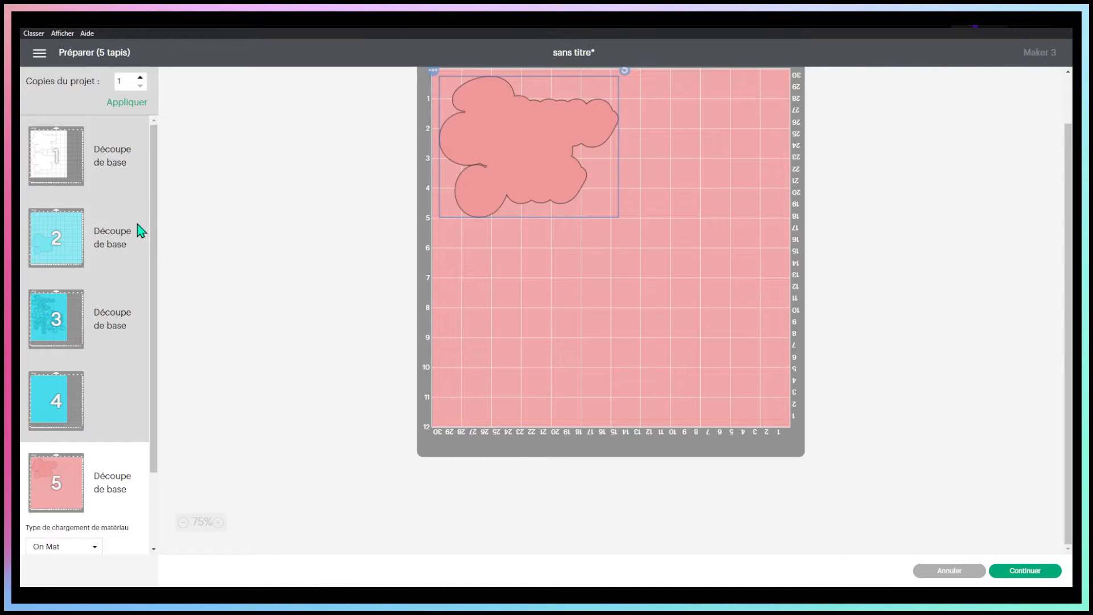
# Move the remaining light turquoise backing to the mat's upper-left corner and mirror that mat
pyautogui.click(114, 228)
pyautogui.moveTo(515, 327); pyautogui.dragTo(476, 73)
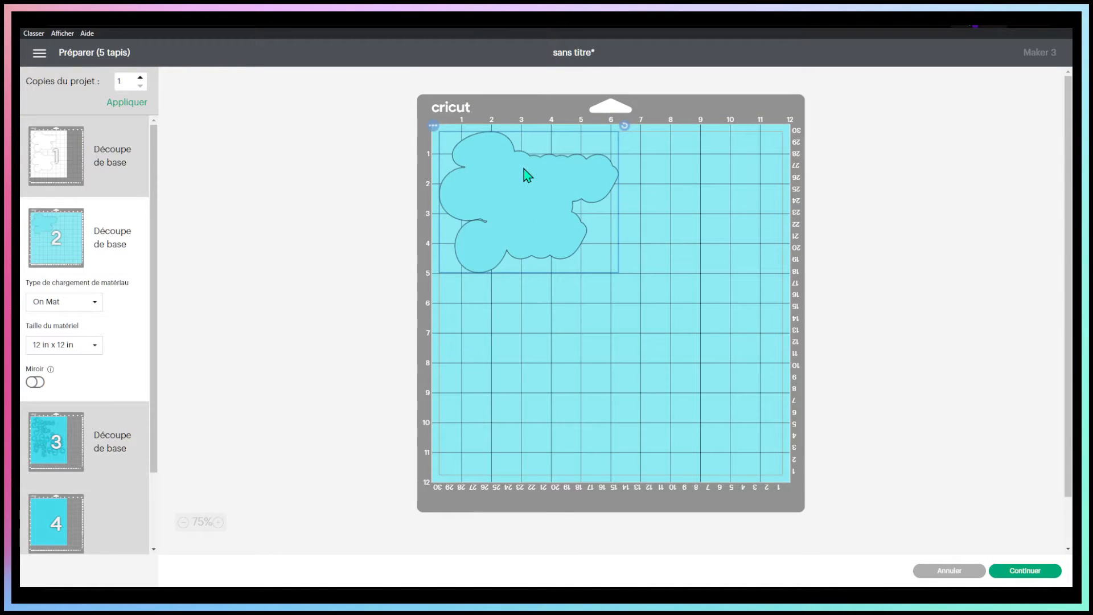
pyautogui.click(38, 382)
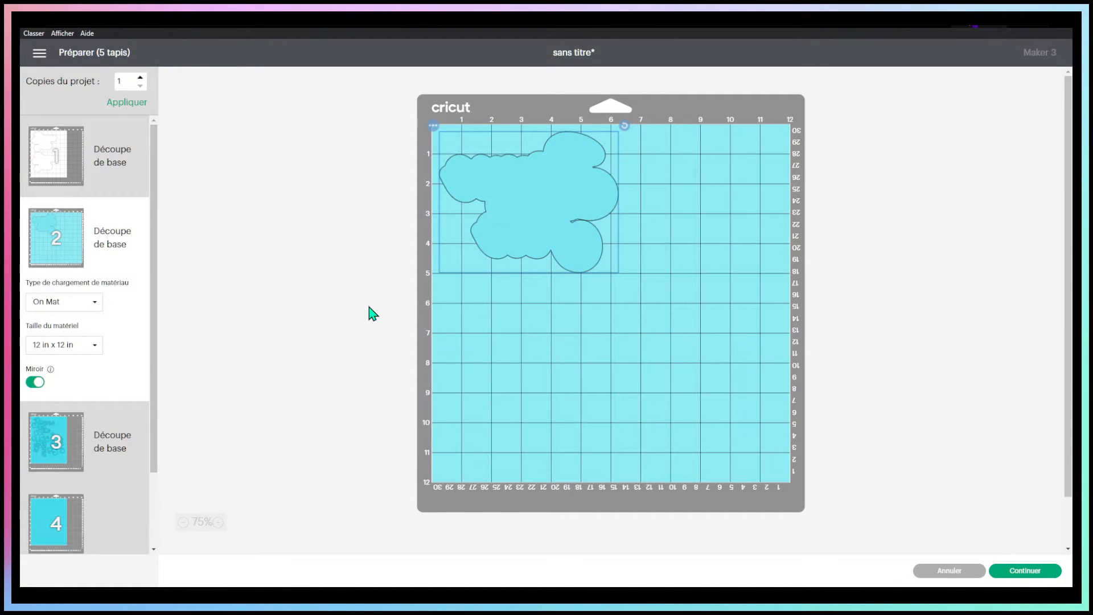
# Review the light red, light turquoise and white mats, and continue to the fabrication stage
pyautogui.scroll(-3, 34, 516)
pyautogui.click(89, 535)
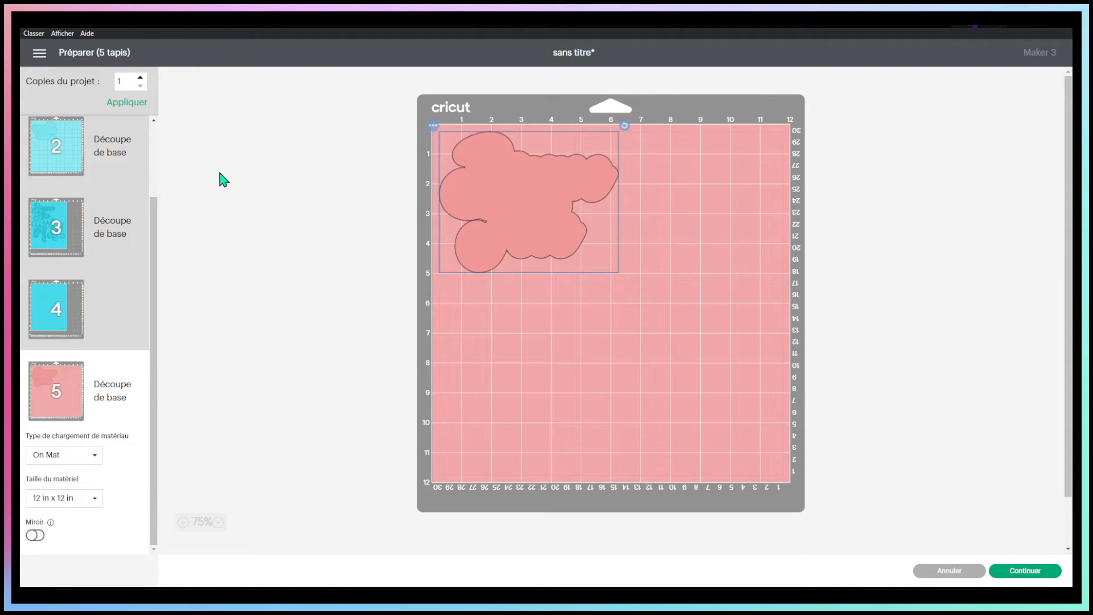
pyautogui.click(152, 139)
pyautogui.scroll(3, 156, 135)
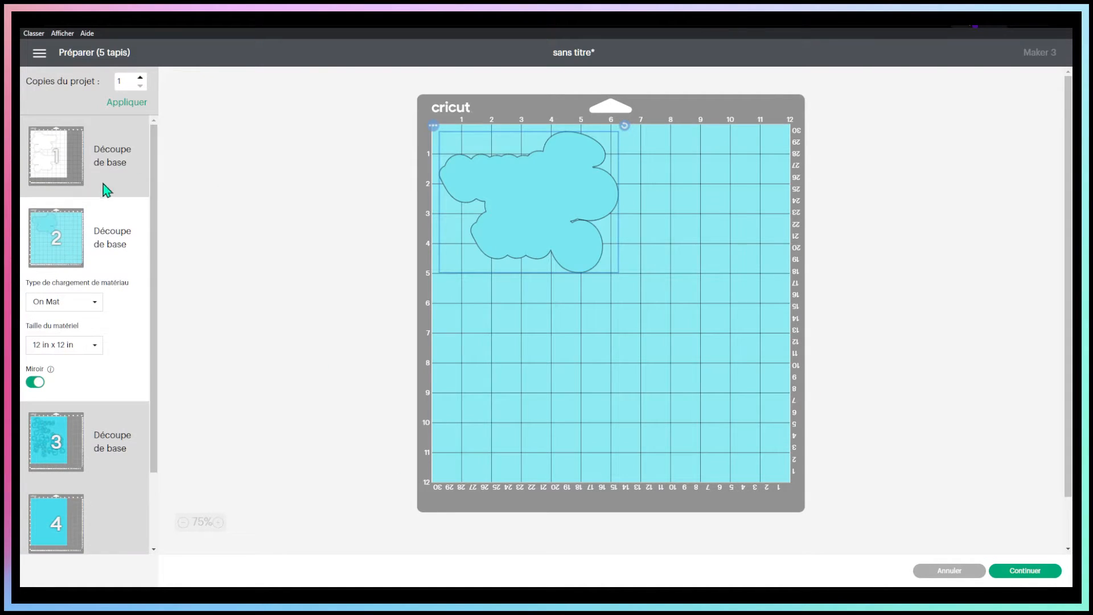
pyautogui.click(105, 147)
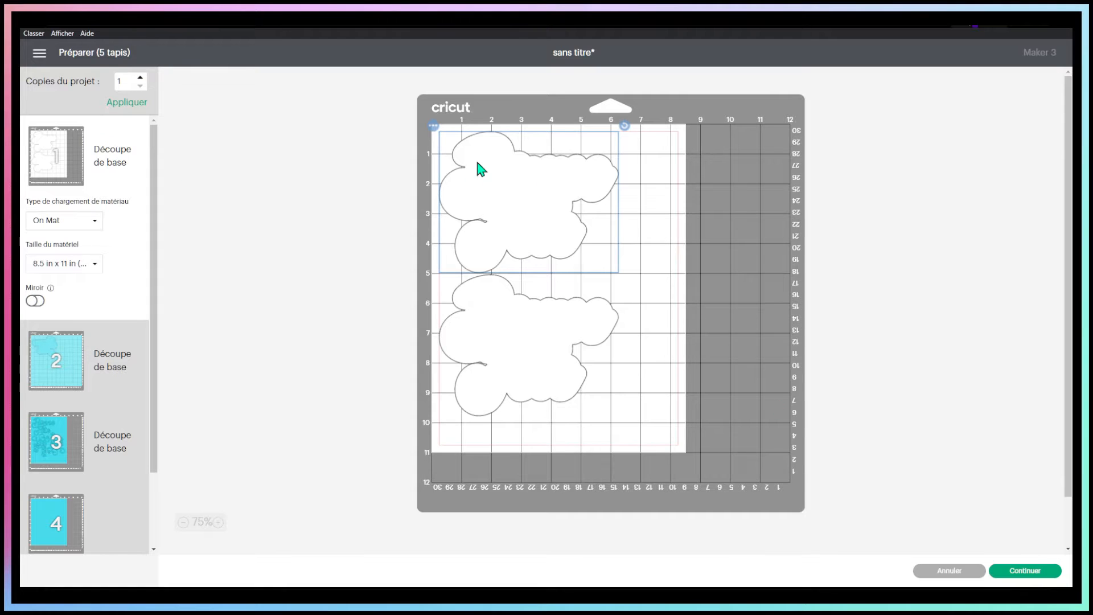
pyautogui.click(1025, 570)
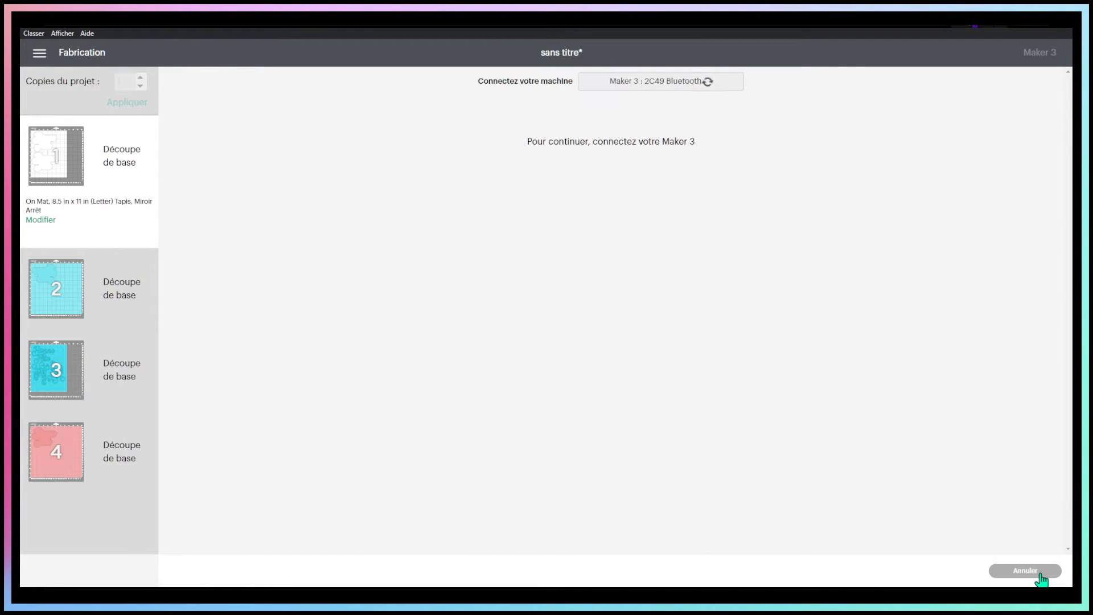